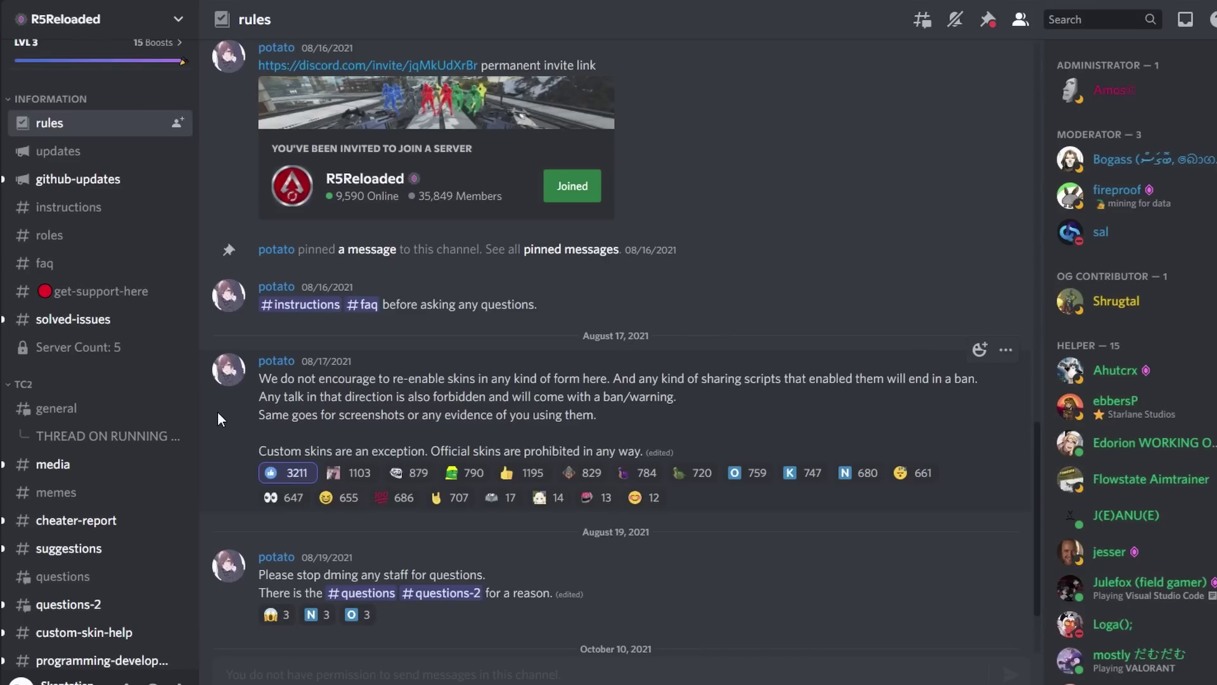
Read the torrent install guide in the instructions channel and browse the active threads of the questions channel
{"action": "left_click", "coordinate": [153, 220]}
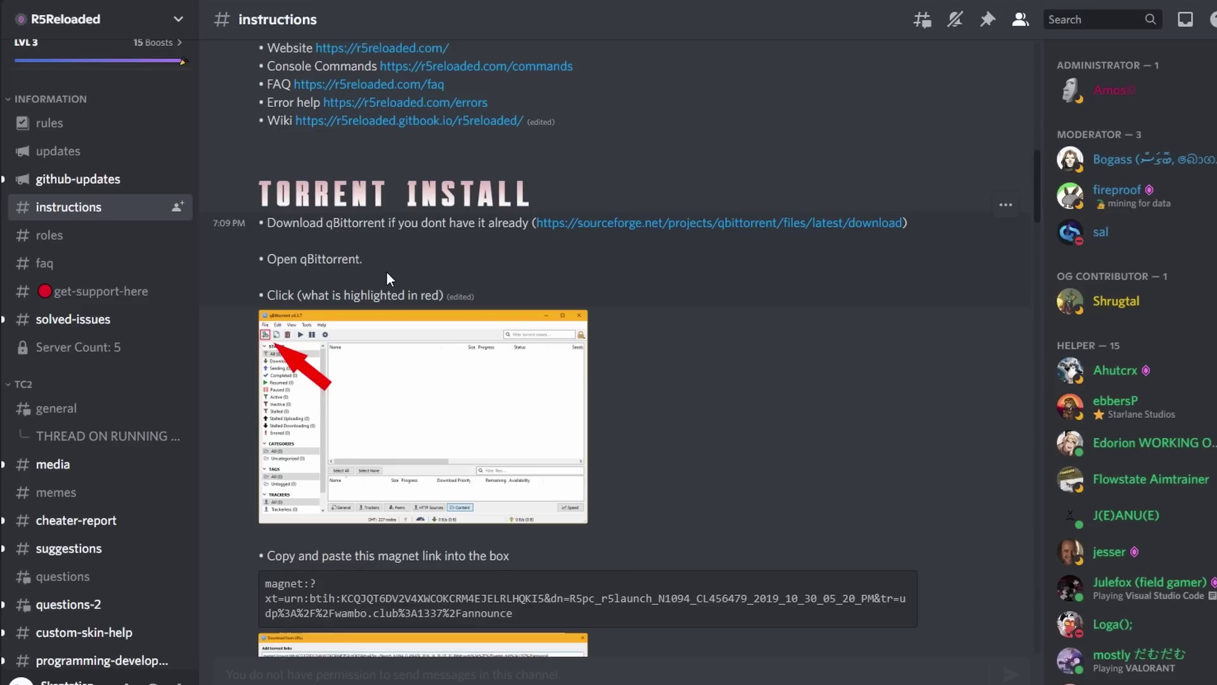
{"action": "scroll", "coordinate": [388, 273], "scroll_direction": "down", "scroll_amount": 10}
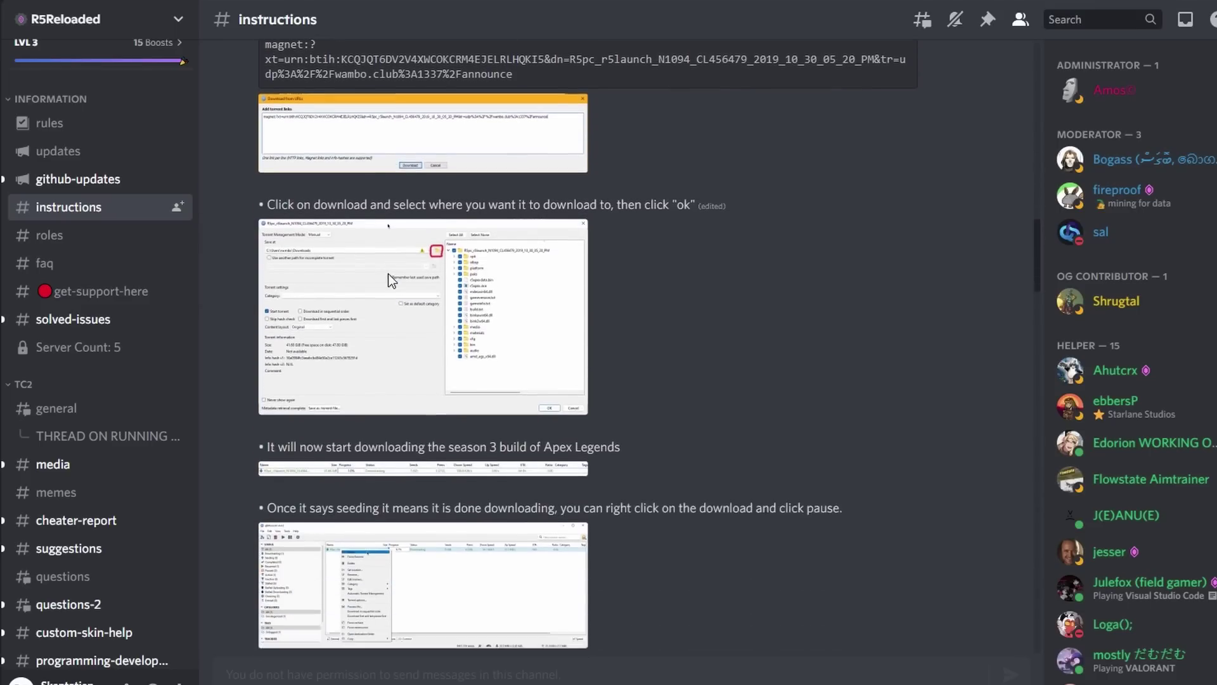
{"action": "left_click", "coordinate": [112, 576]}
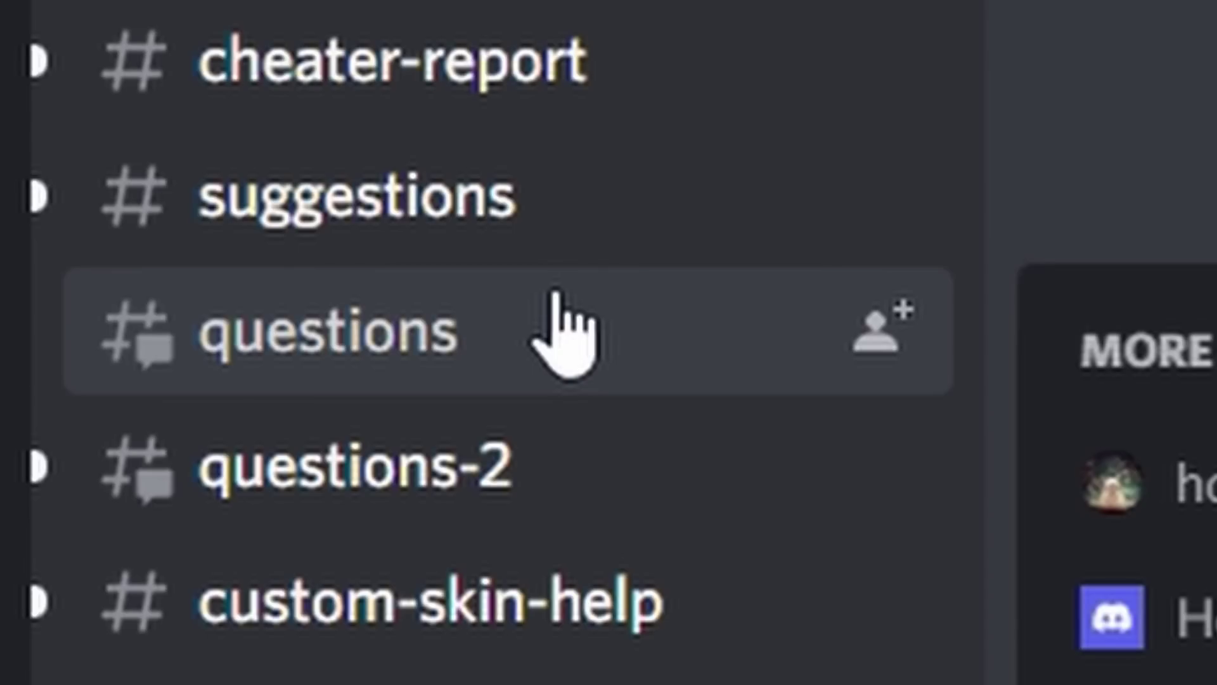
{"action": "left_click", "coordinate": [526, 343]}
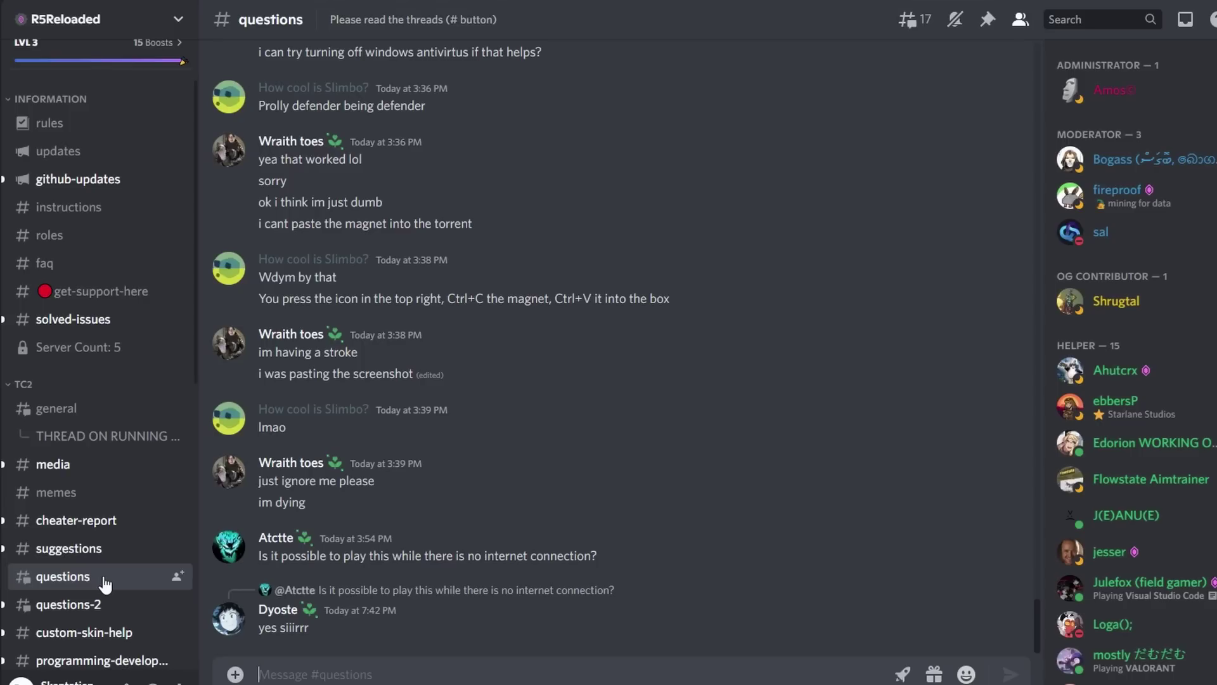
{"action": "left_click", "coordinate": [907, 19]}
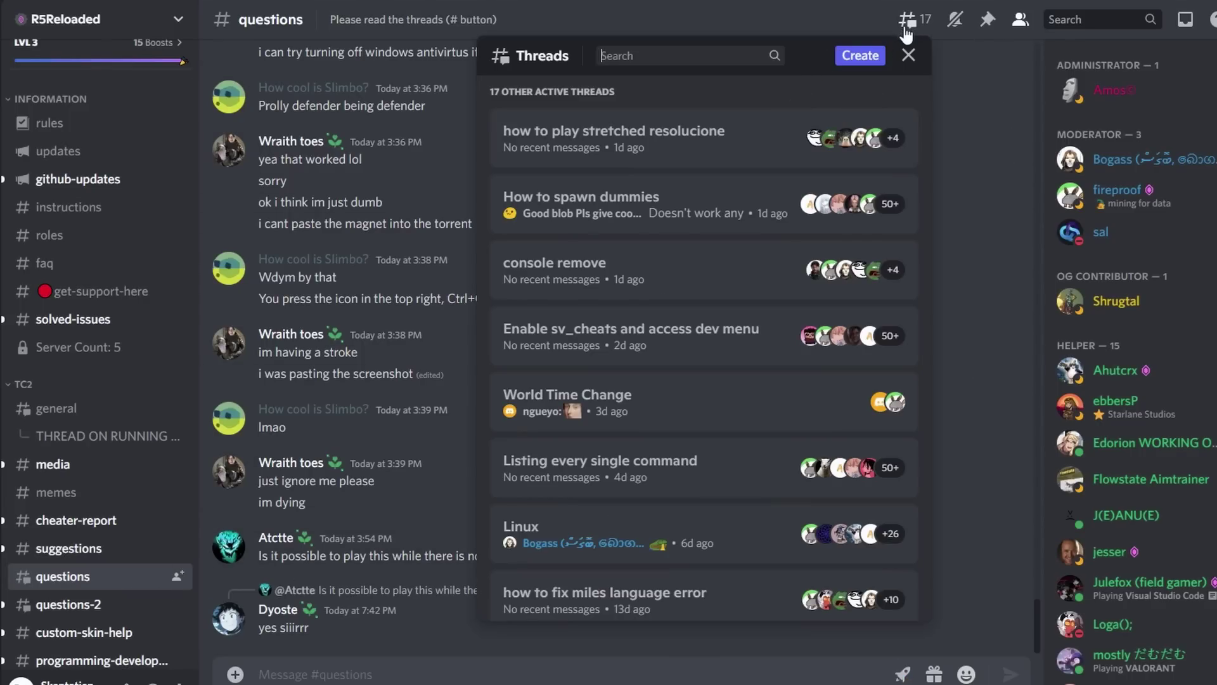
{"action": "scroll", "coordinate": [708, 322], "scroll_direction": "down", "scroll_amount": 5}
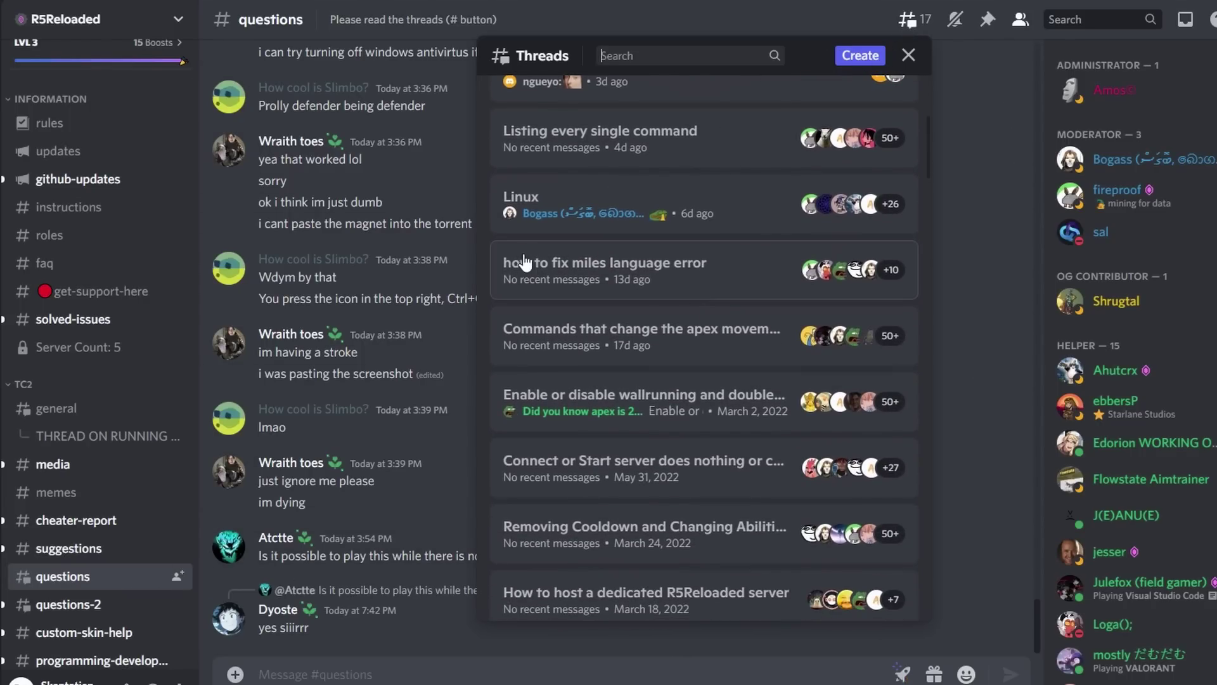
{"action": "scroll", "coordinate": [560, 269], "scroll_direction": "down", "scroll_amount": 15}
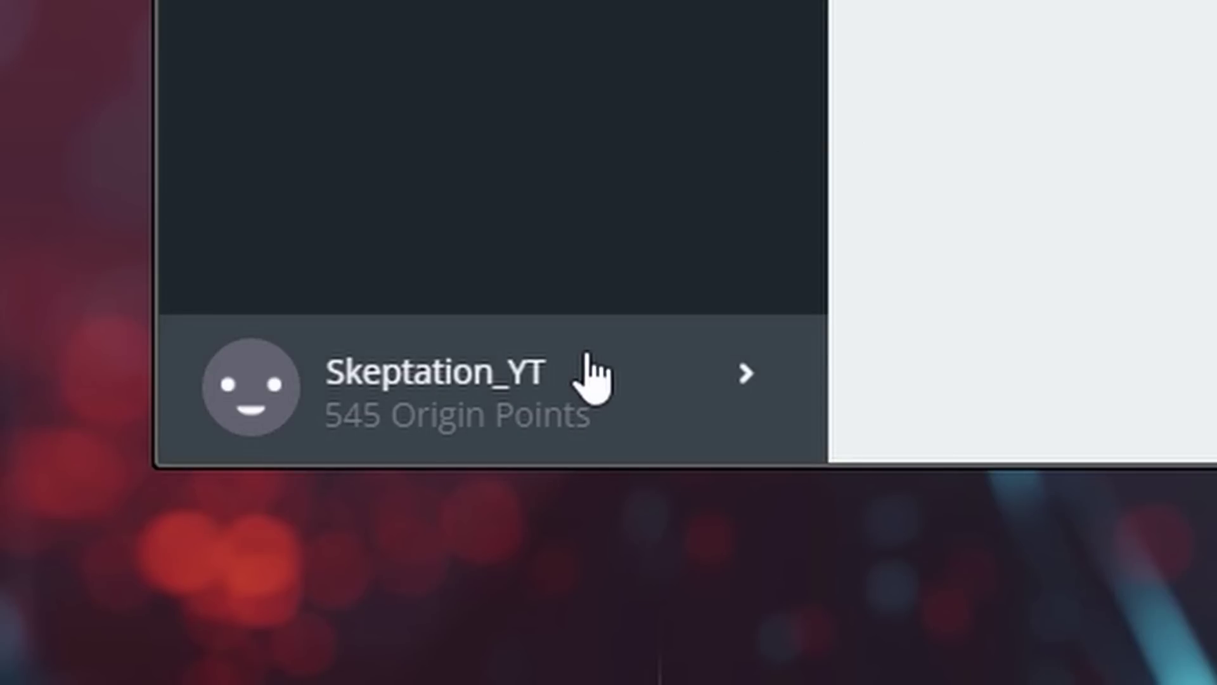
Review the game downloads, important information and torrent install steps in the R5Reloaded instructions channel on Discord
{"action": "left_click", "coordinate": [331, 541]}
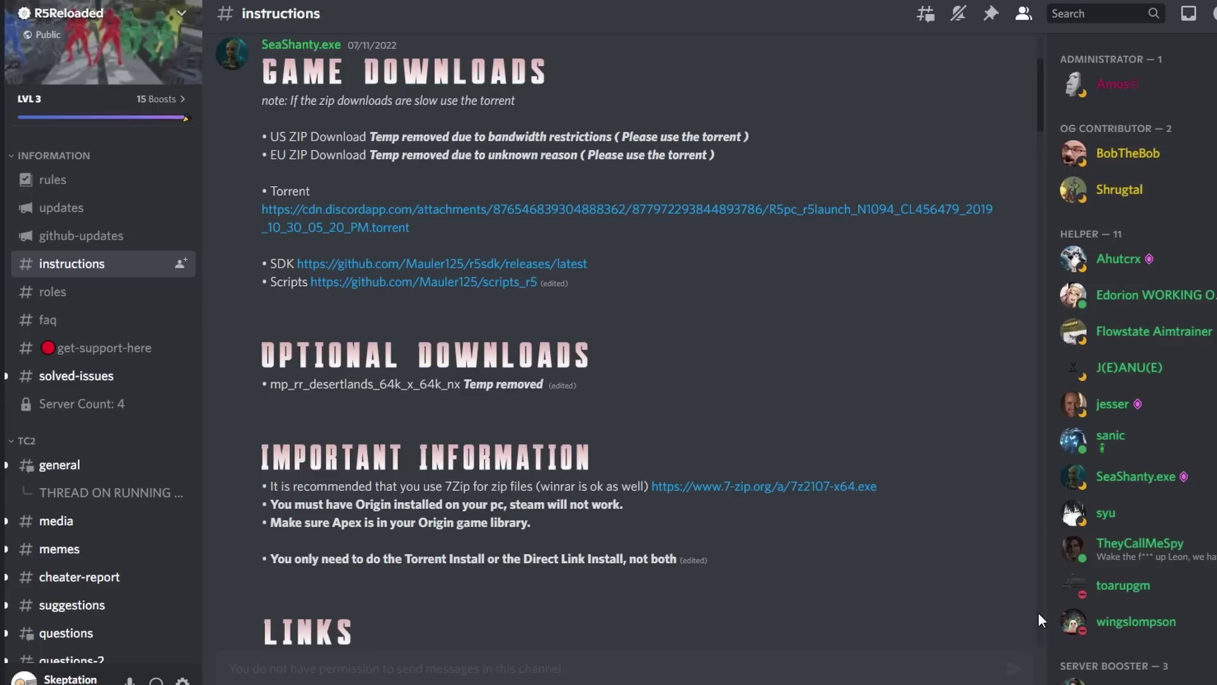
{"action": "scroll", "coordinate": [1040, 618], "scroll_direction": "down", "scroll_amount": 6}
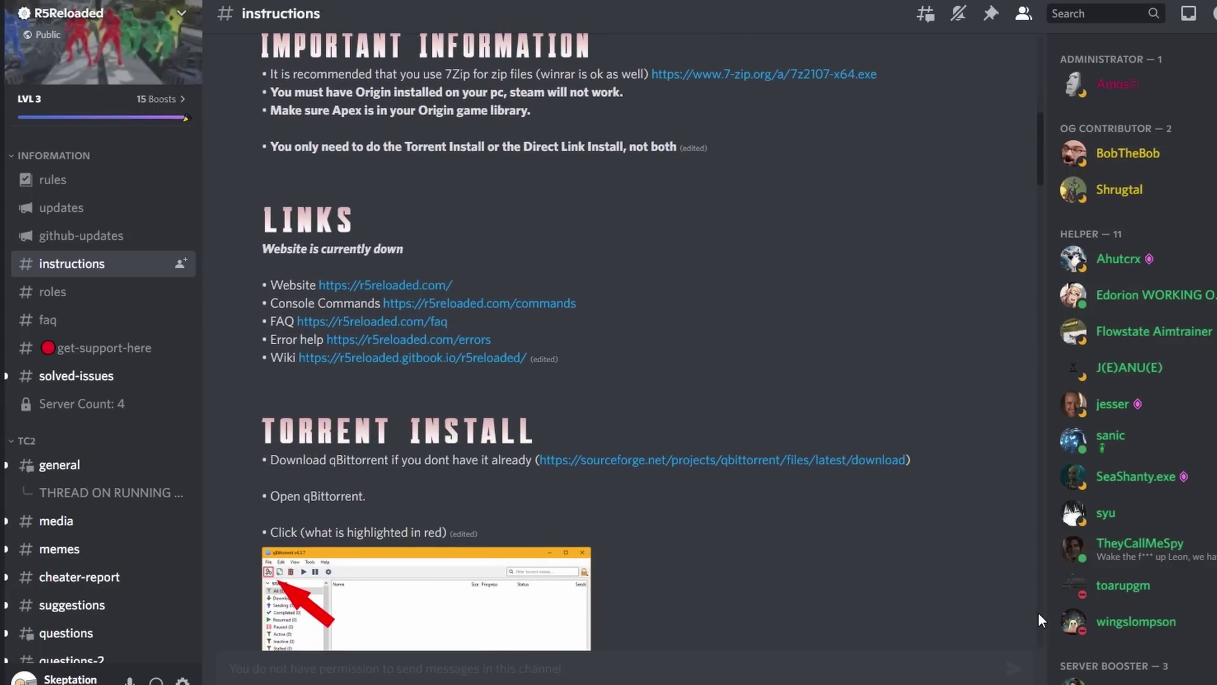
{"action": "scroll", "coordinate": [1037, 612], "scroll_direction": "down", "scroll_amount": 10}
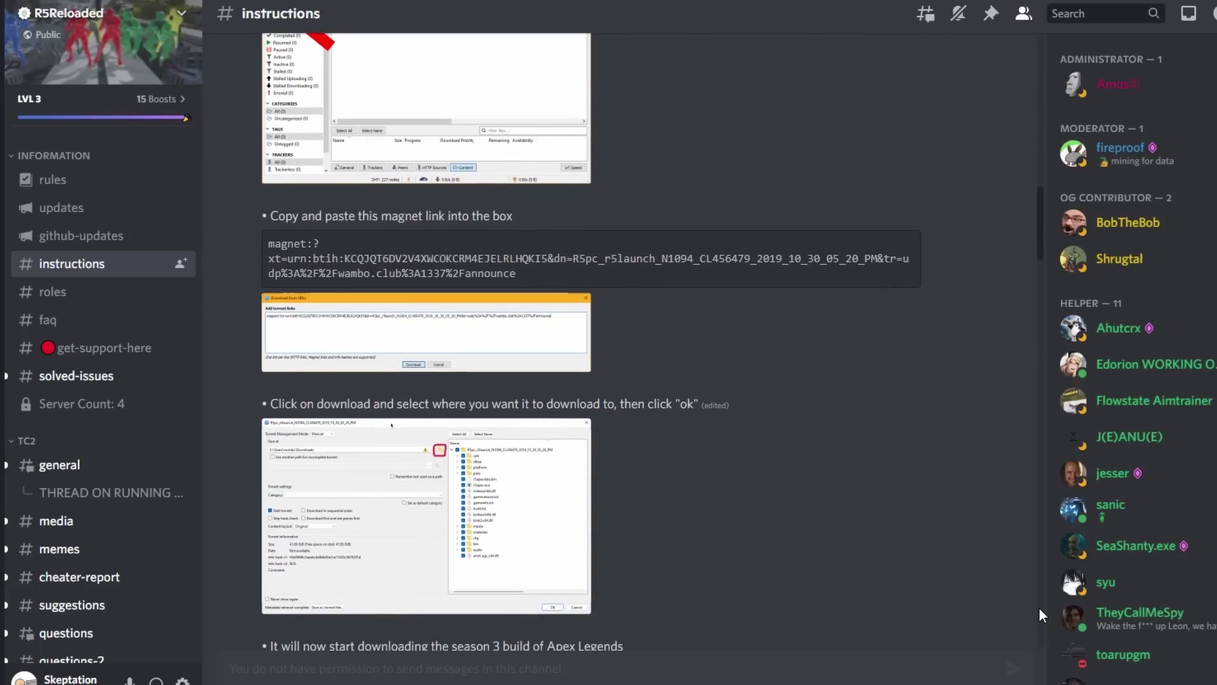
{"action": "scroll", "coordinate": [1039, 614], "scroll_direction": "down", "scroll_amount": 10}
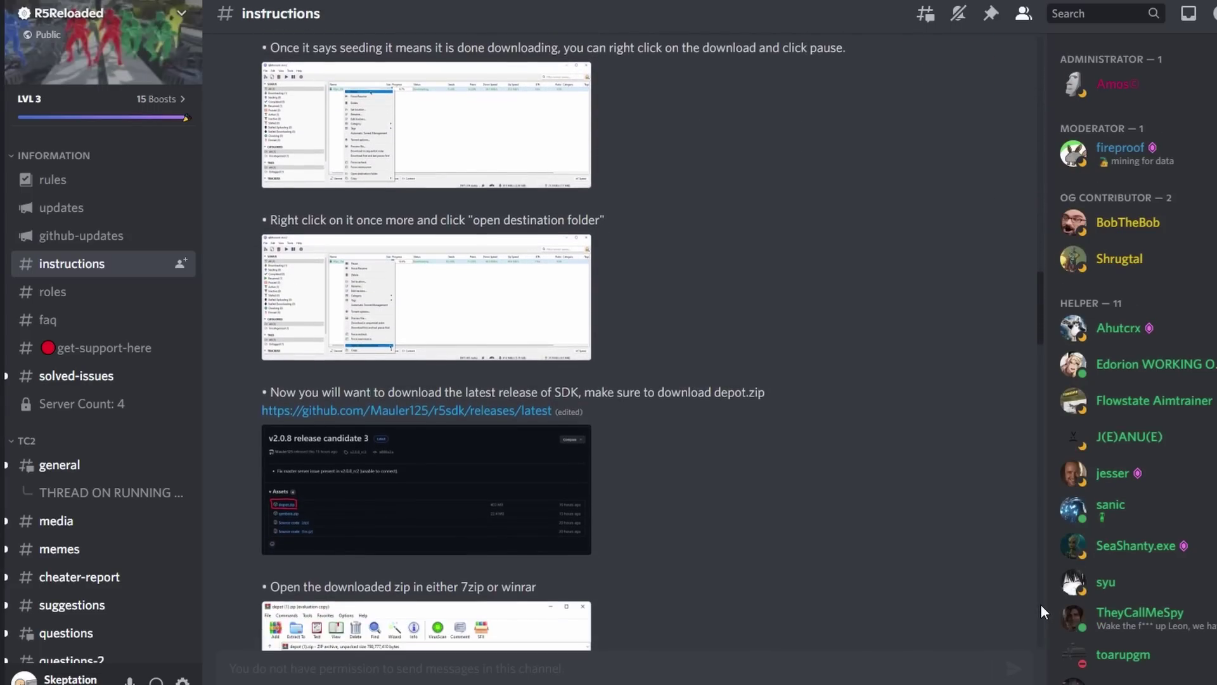
{"action": "scroll", "coordinate": [1040, 604], "scroll_direction": "down", "scroll_amount": 5}
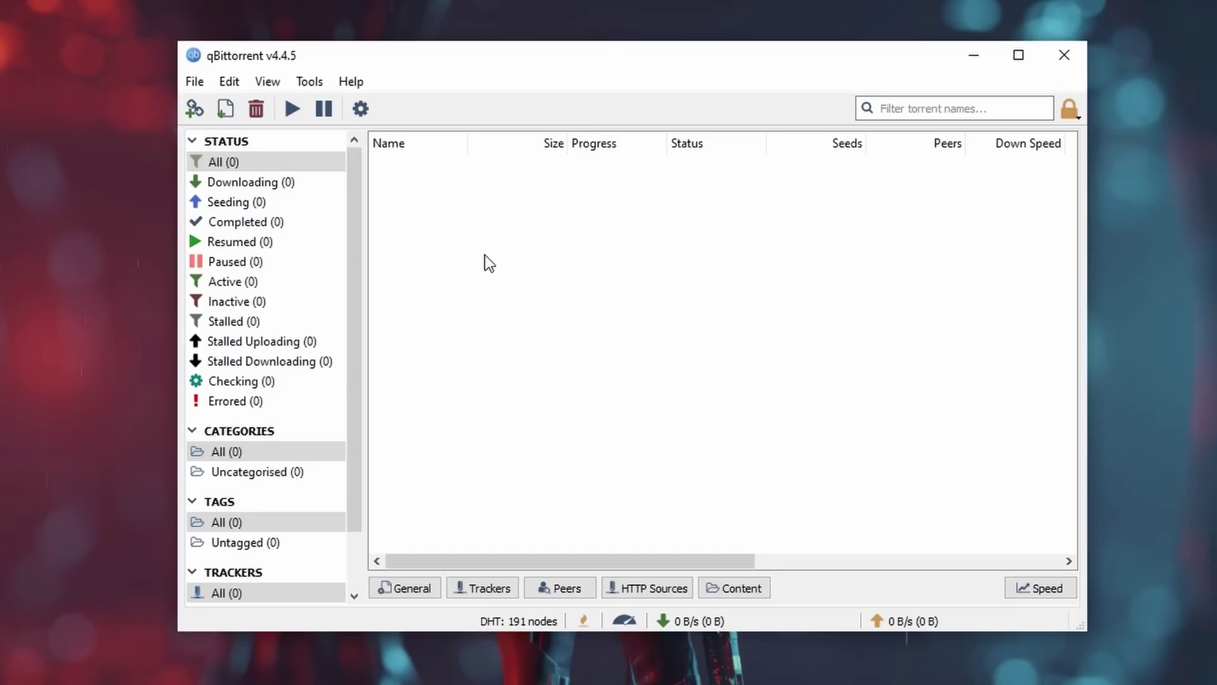
In qBittorrent, start the R5pc_r5launch download from the copied magnet link, saving it to D:\r5r_install_guide
{"action": "left_click", "coordinate": [198, 117]}
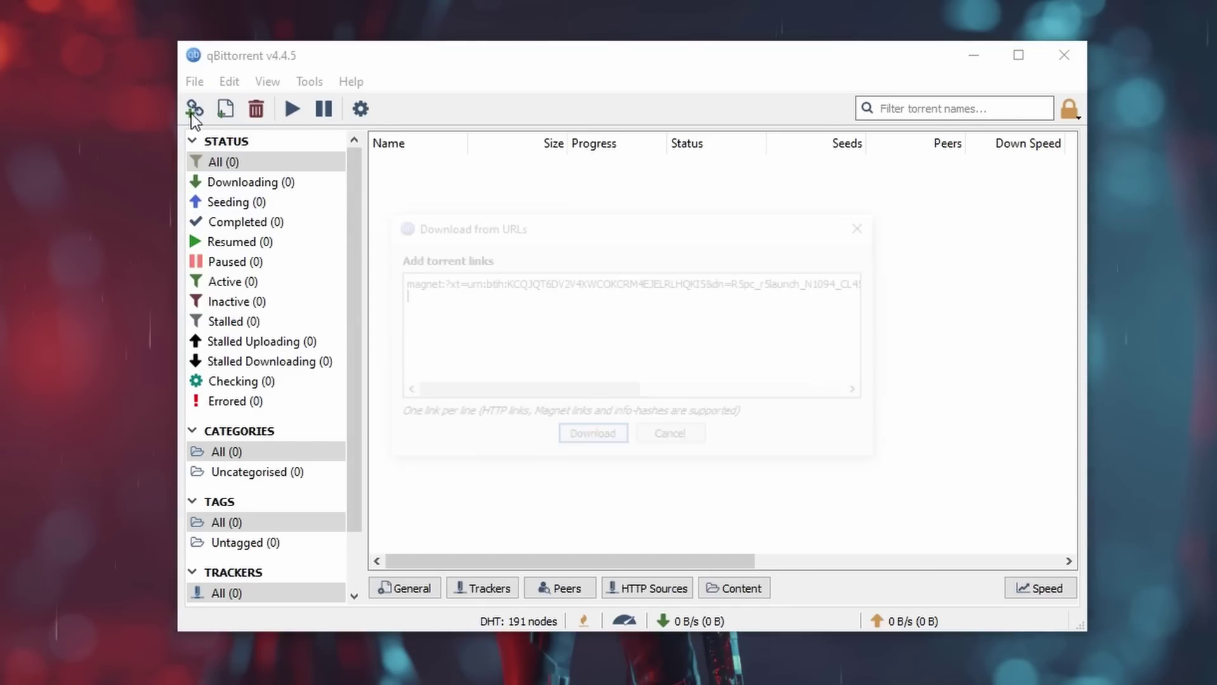
{"action": "left_click", "coordinate": [607, 436]}
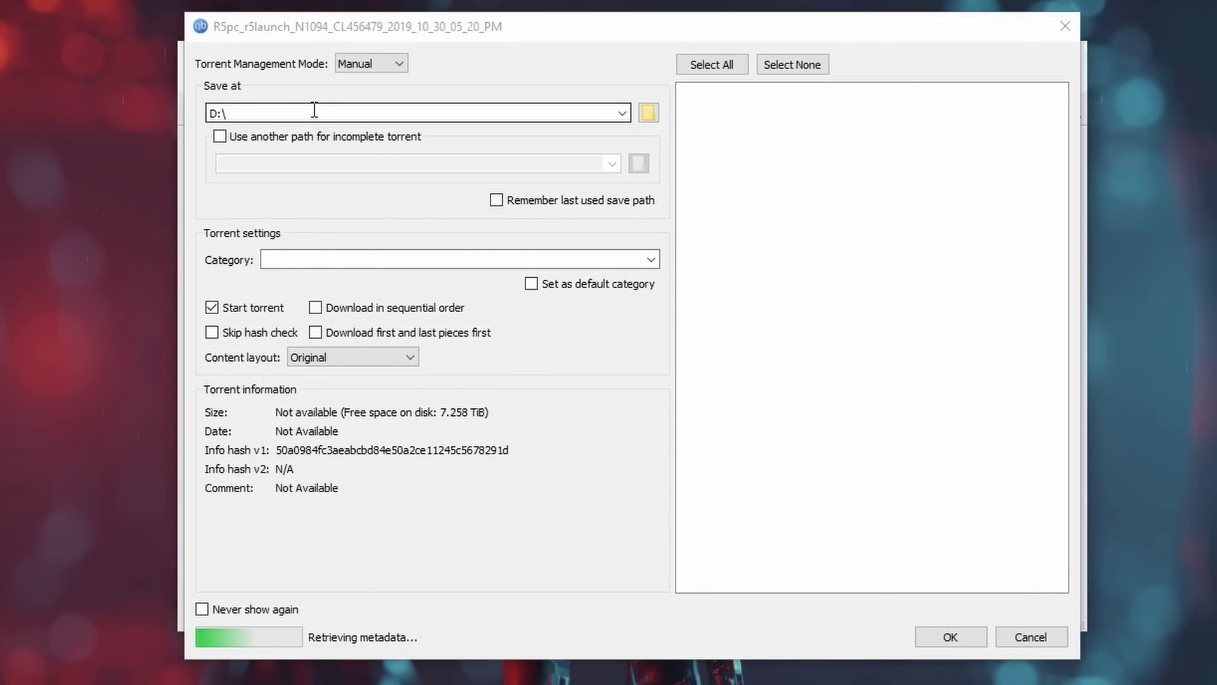
{"action": "left_click", "coordinate": [629, 116]}
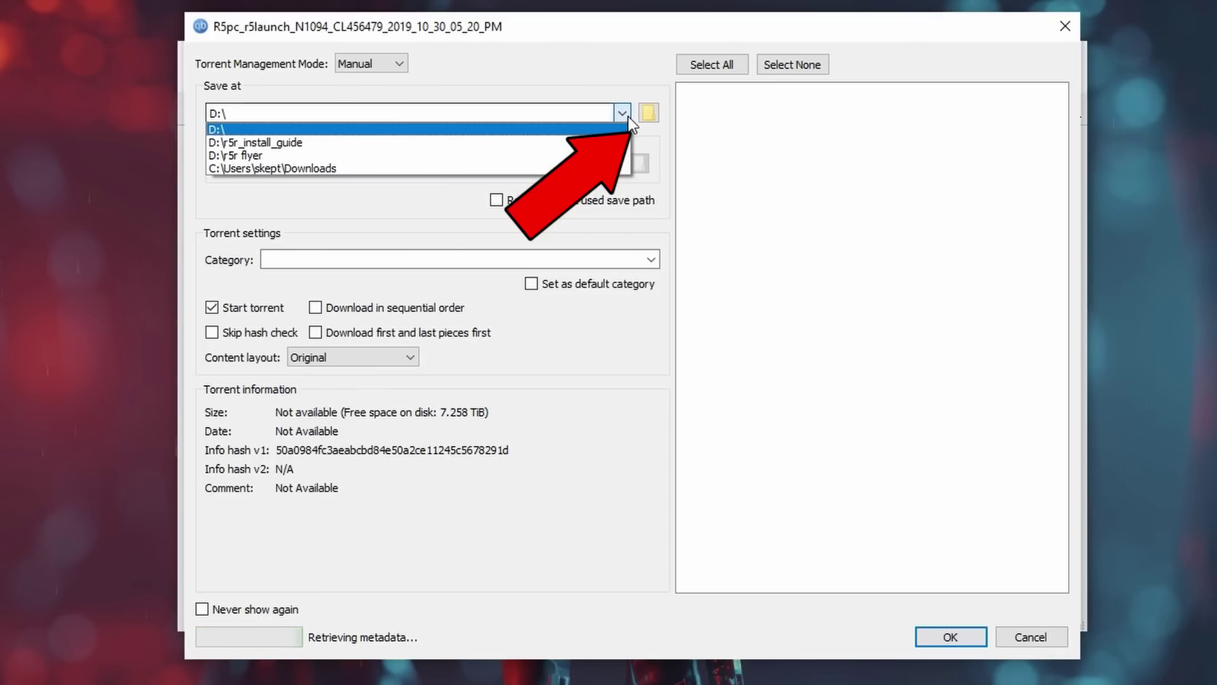
{"action": "left_click", "coordinate": [618, 141]}
{"action": "left_click", "coordinate": [648, 115]}
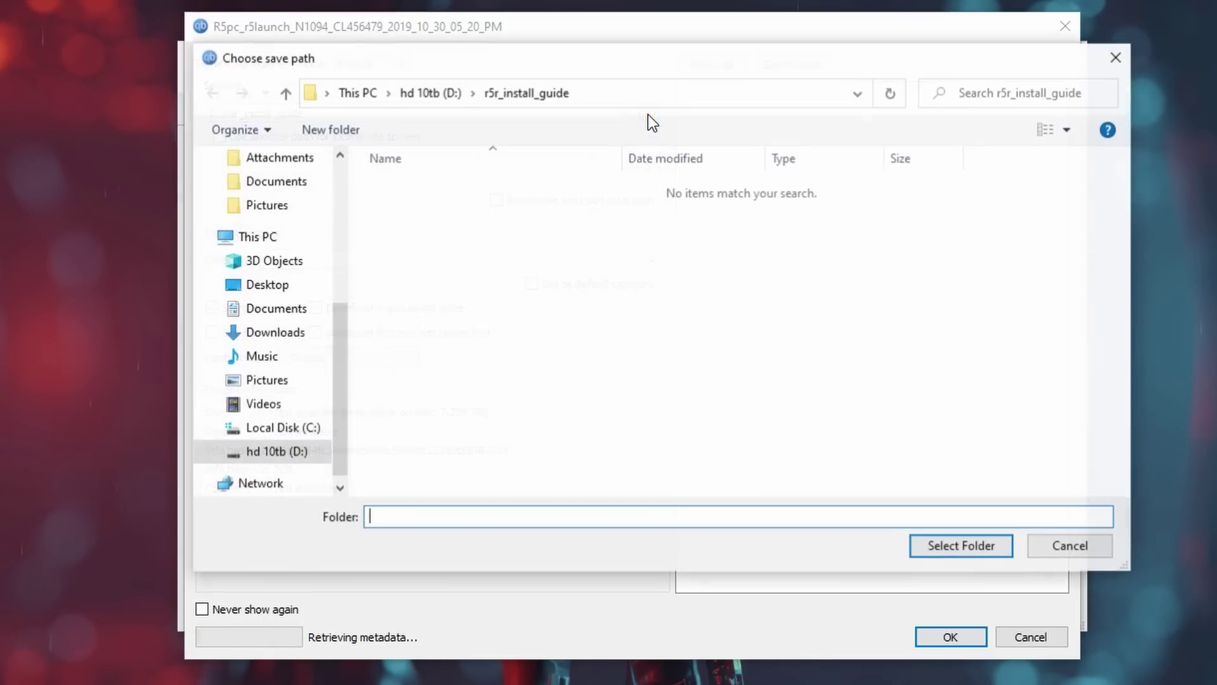
{"action": "left_click", "coordinate": [951, 549]}
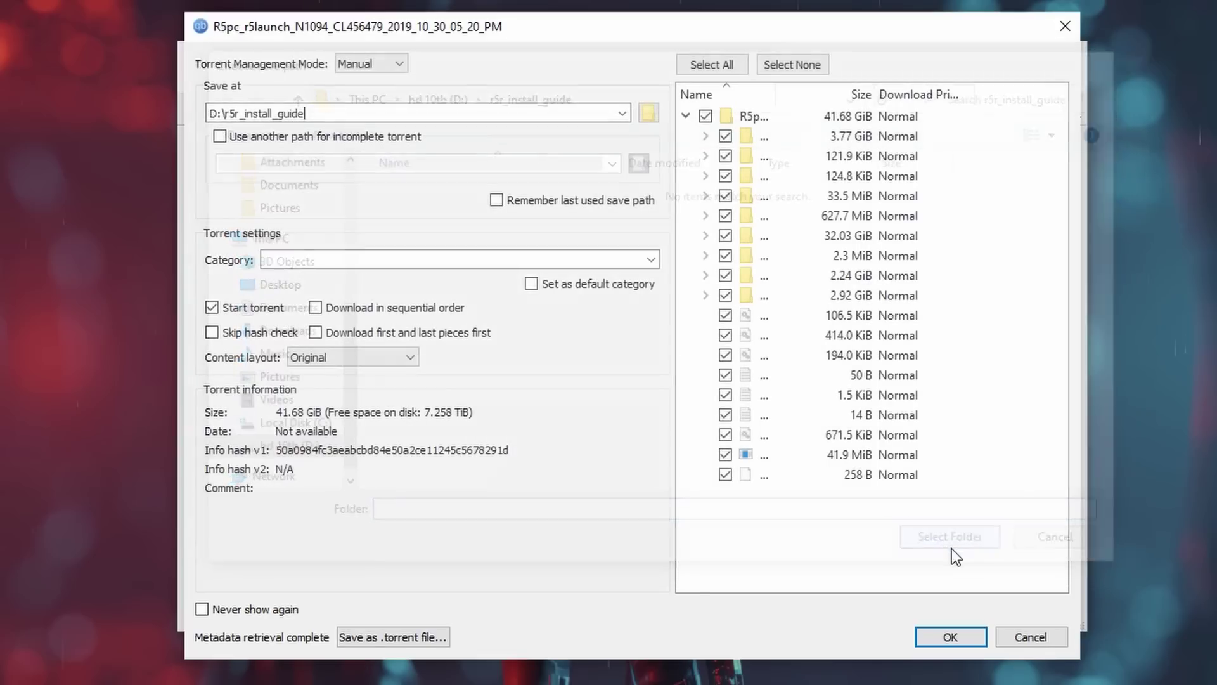
{"action": "left_click", "coordinate": [944, 634]}
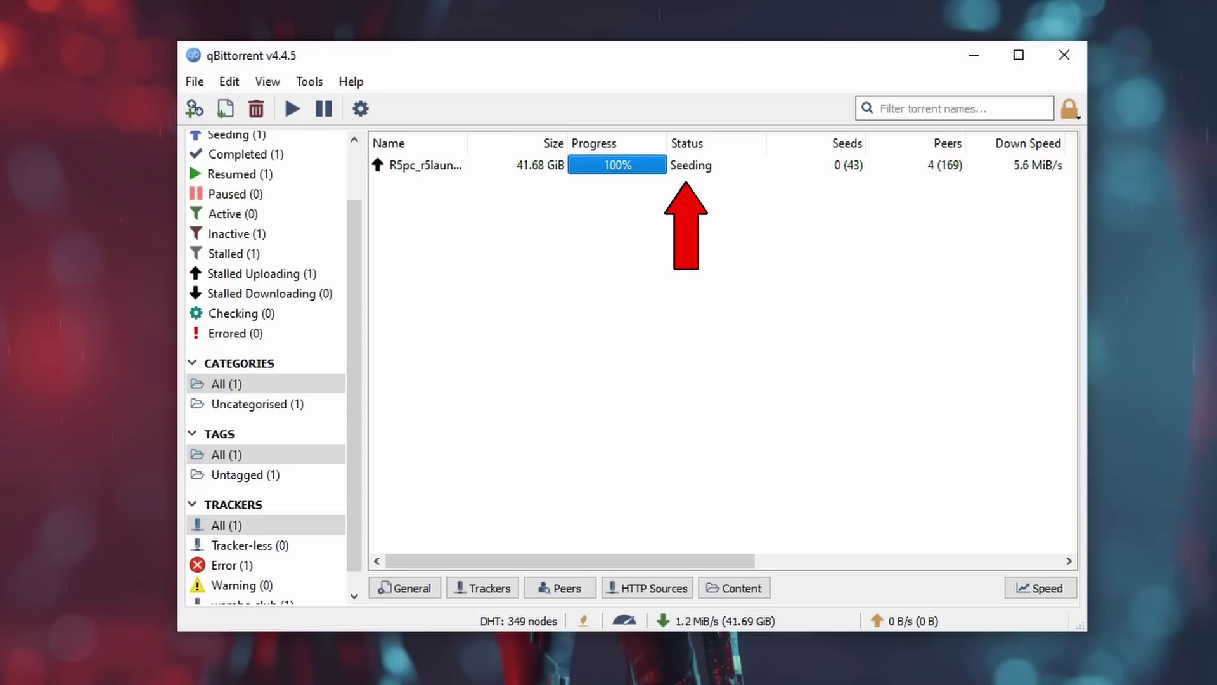
Pause the R5pc_r5launch torrent and open its destination folder
{"action": "right_click", "coordinate": [697, 165]}
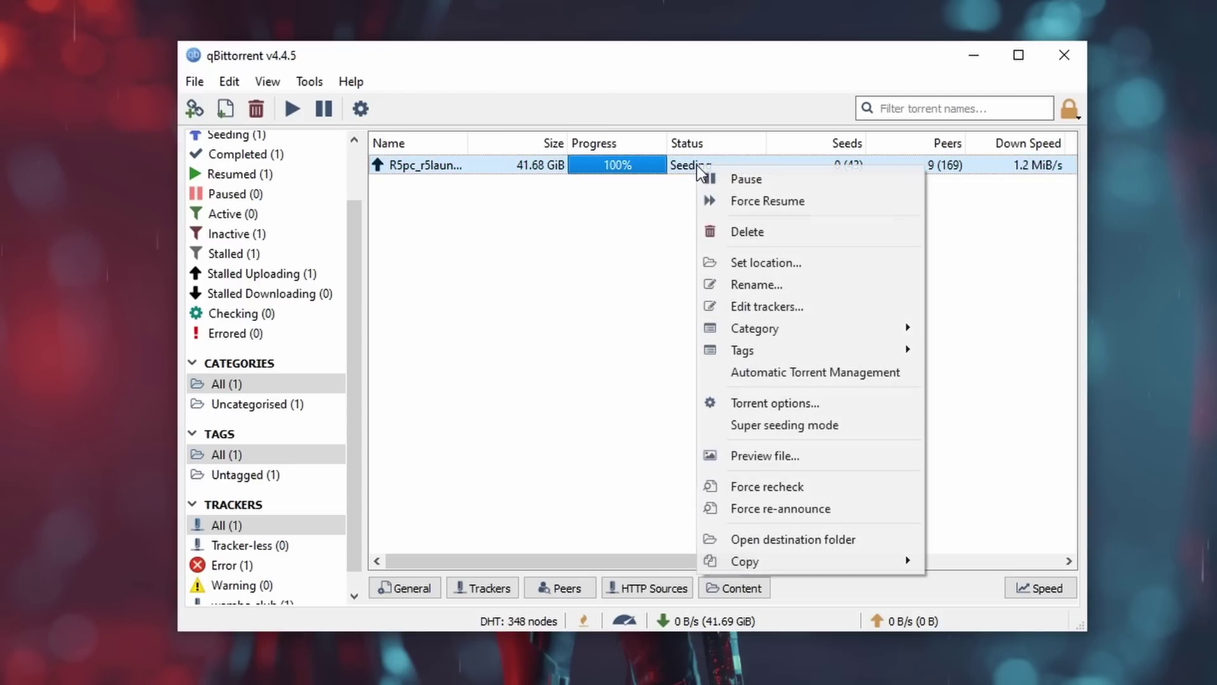
{"action": "left_click", "coordinate": [713, 180]}
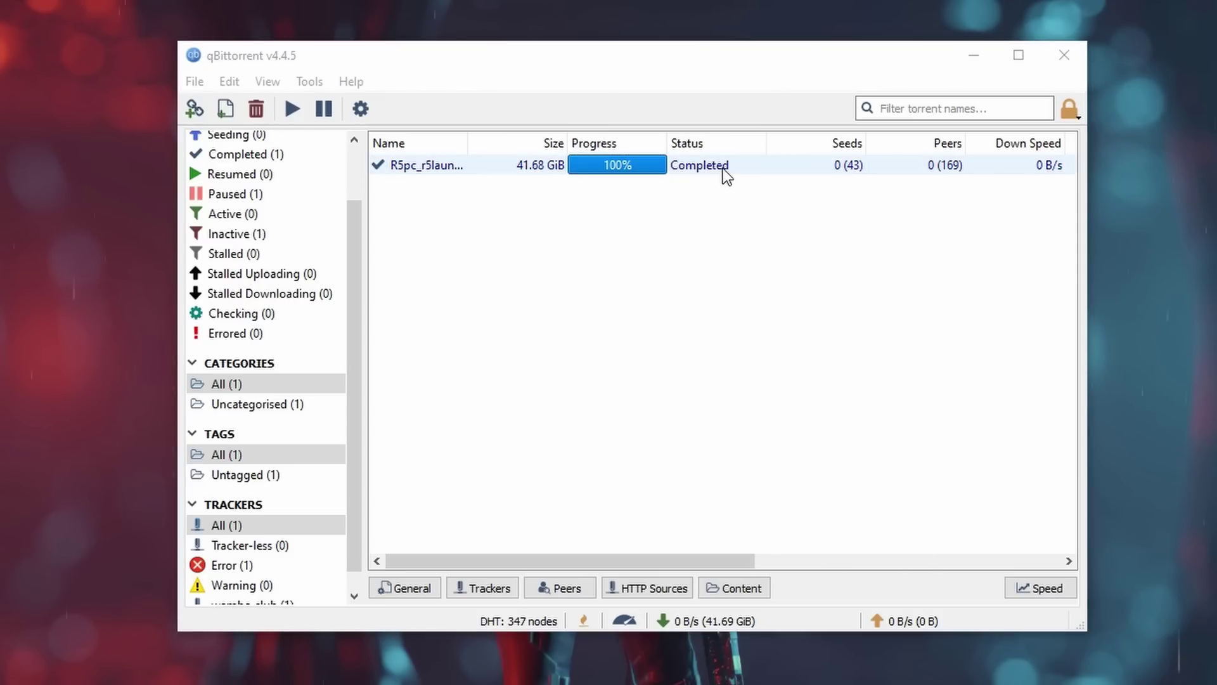
{"action": "right_click", "coordinate": [723, 169]}
{"action": "left_click", "coordinate": [771, 538]}
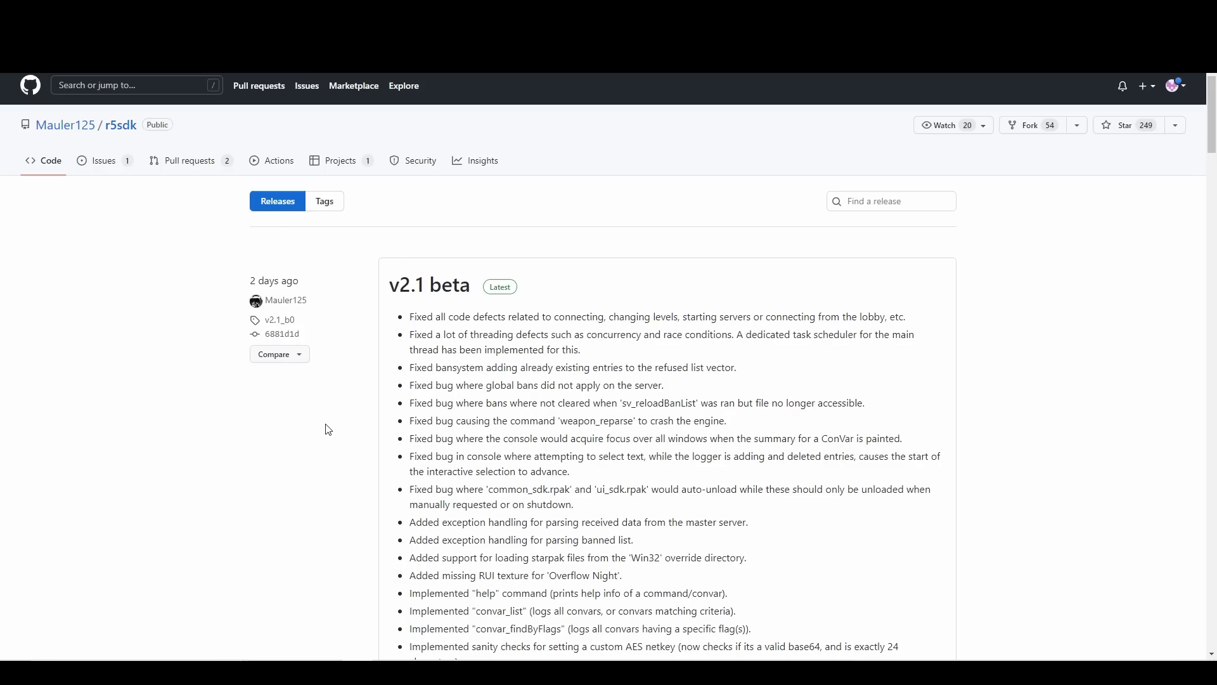
Download depot.zip from the v2.1 beta release of r5sdk on GitHub into the r5r_install_guide folder
{"action": "scroll", "coordinate": [325, 428], "scroll_direction": "down", "scroll_amount": 7}
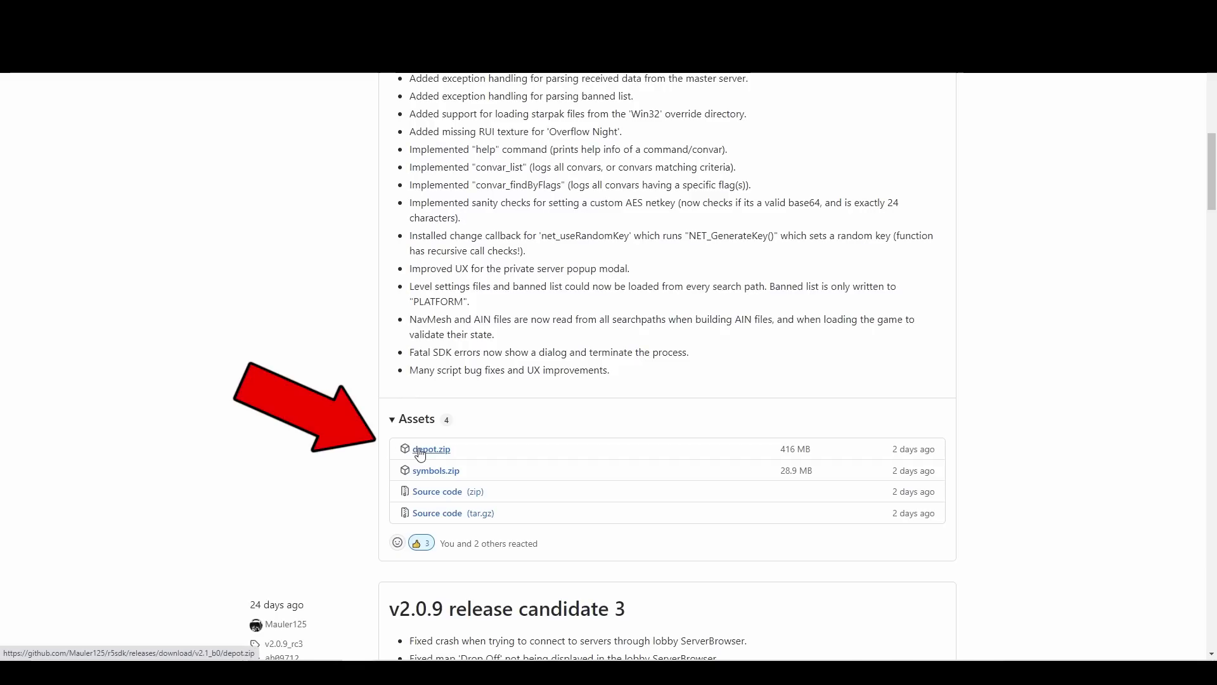
{"action": "left_click", "coordinate": [419, 454]}
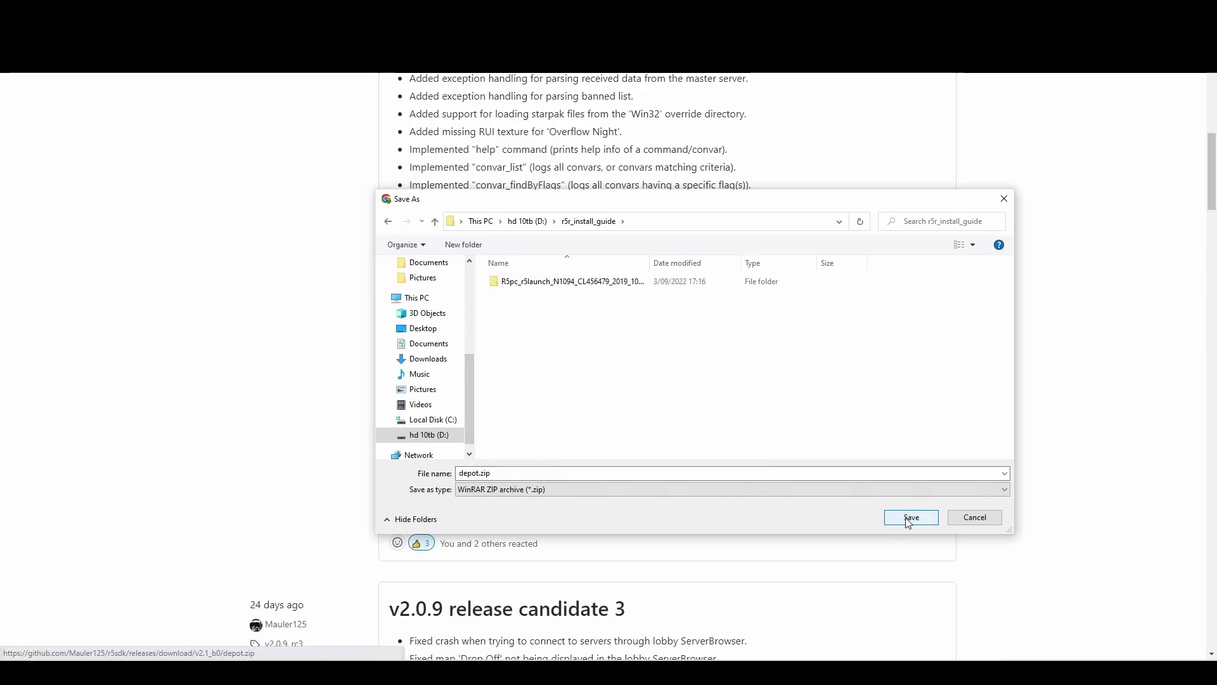
{"action": "left_click", "coordinate": [907, 516]}
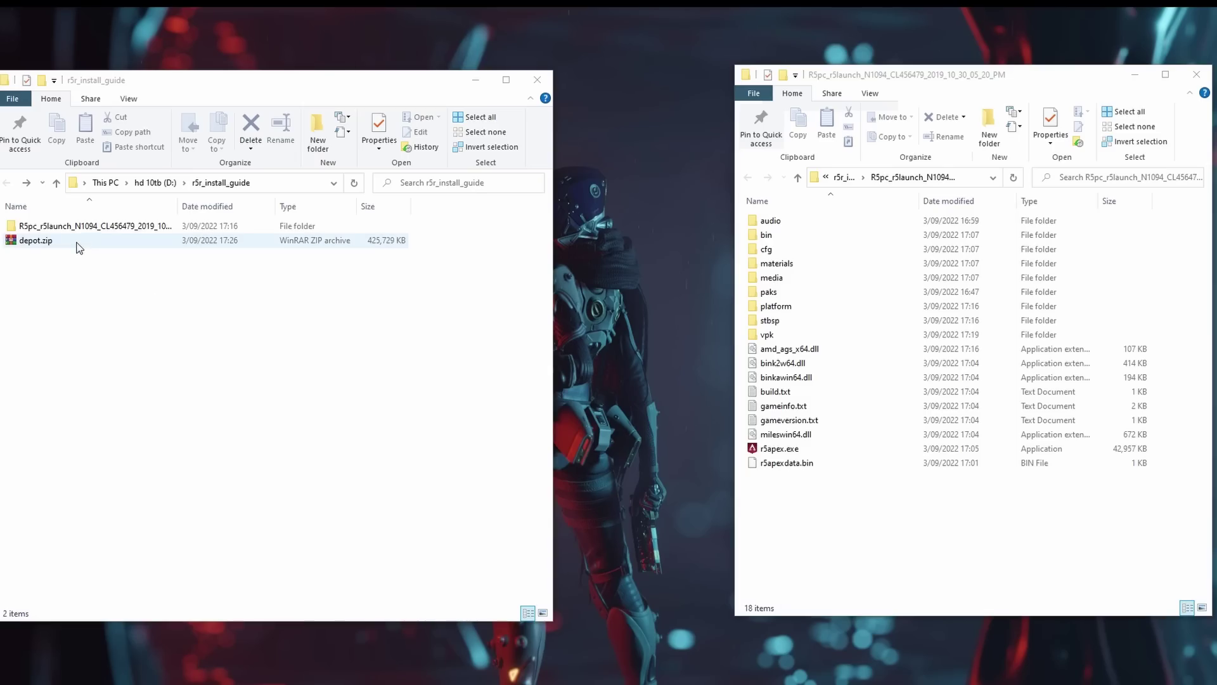
Extract all contents of depot.zip into the R5pc_r5launch game folder, replacing the existing r5apex.exe
{"action": "double_click", "coordinate": [77, 244]}
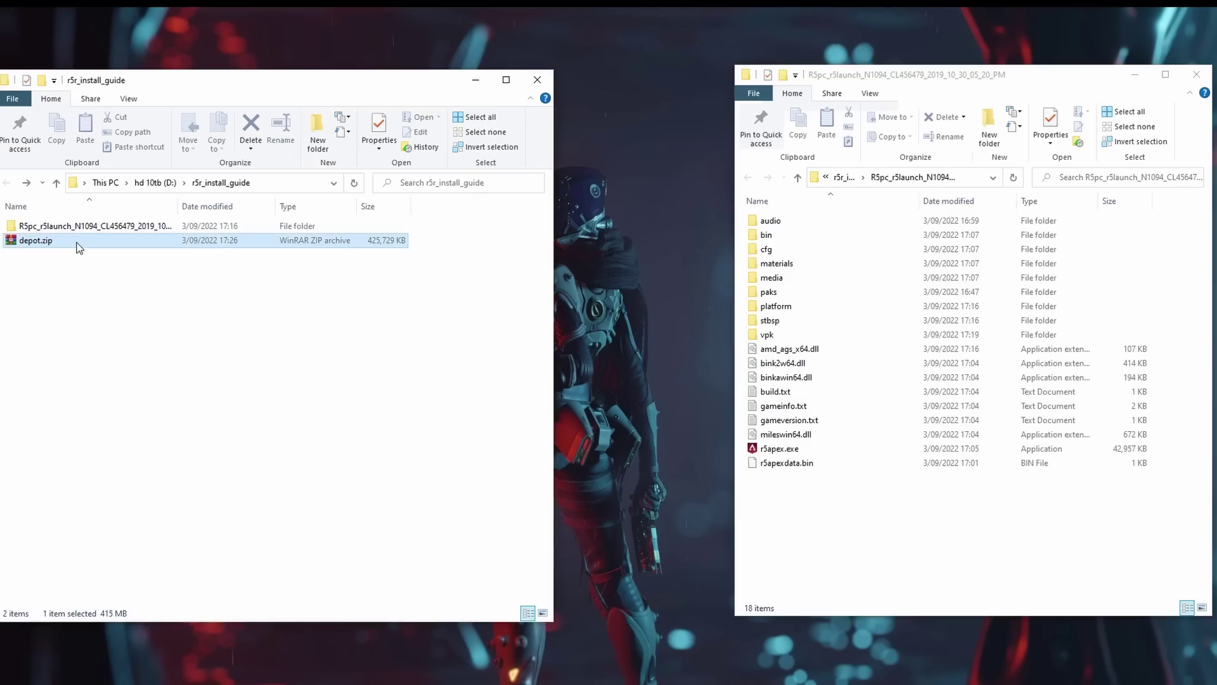
{"action": "left_click_drag", "start_coordinate": [144, 411], "coordinate": [169, 228]}
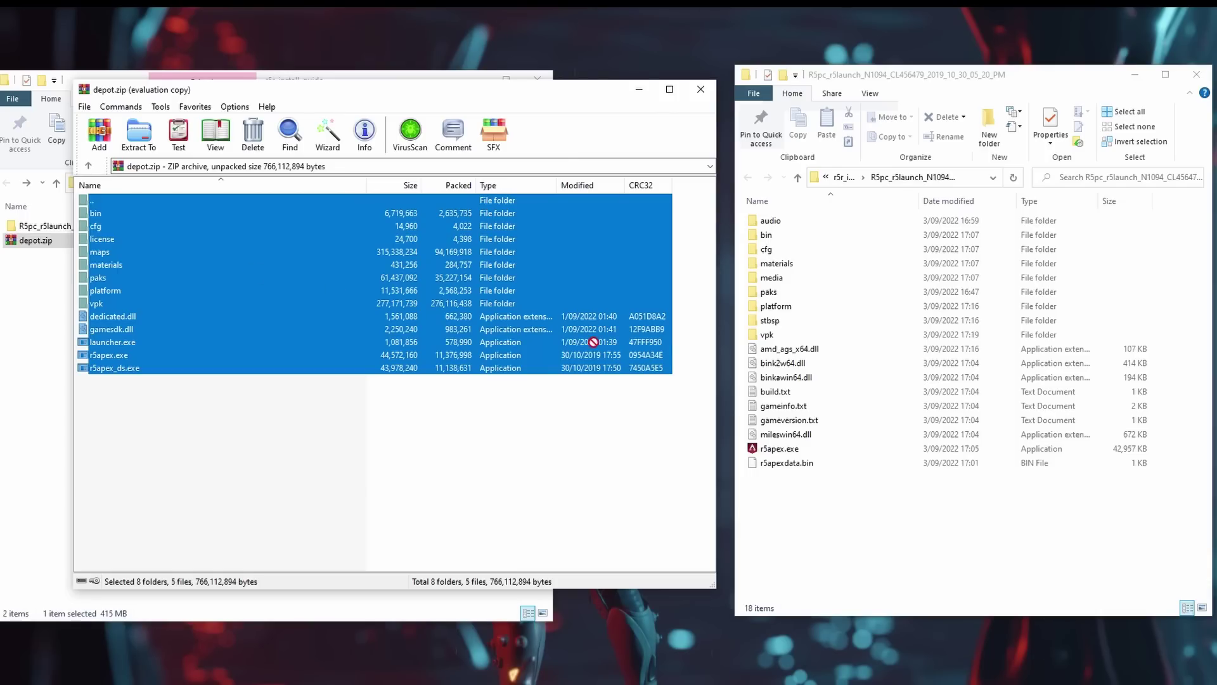
{"action": "left_click_drag", "start_coordinate": [594, 342], "coordinate": [791, 502]}
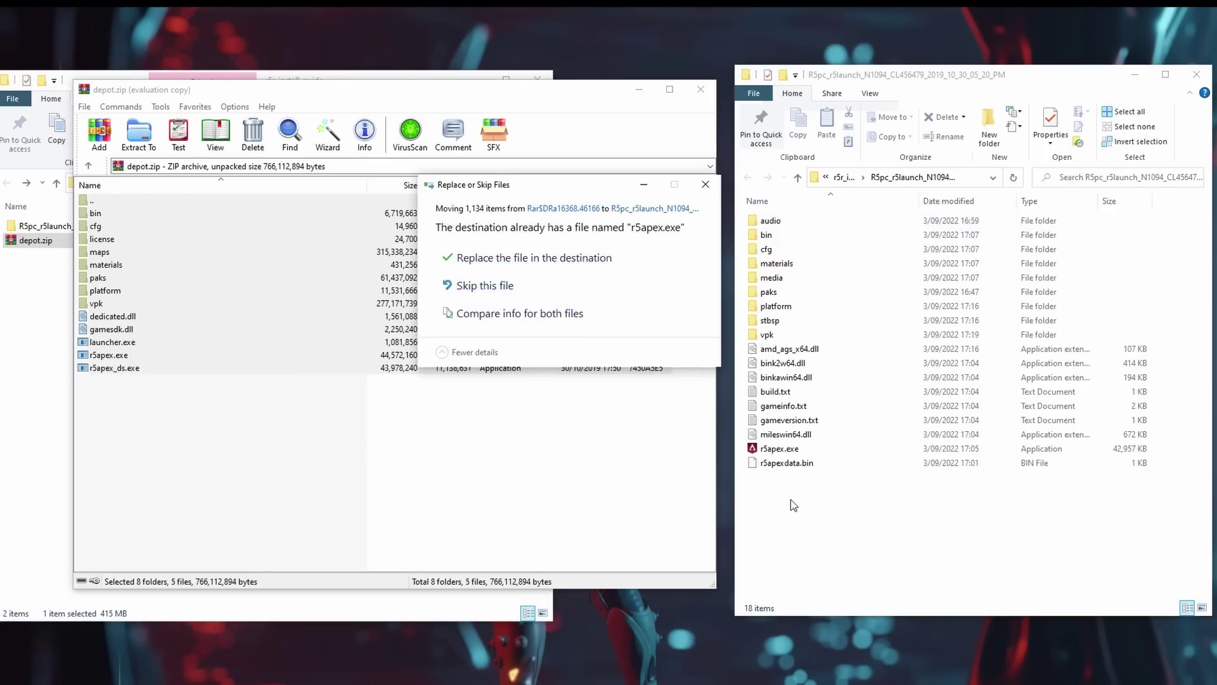
{"action": "left_click", "coordinate": [612, 263]}
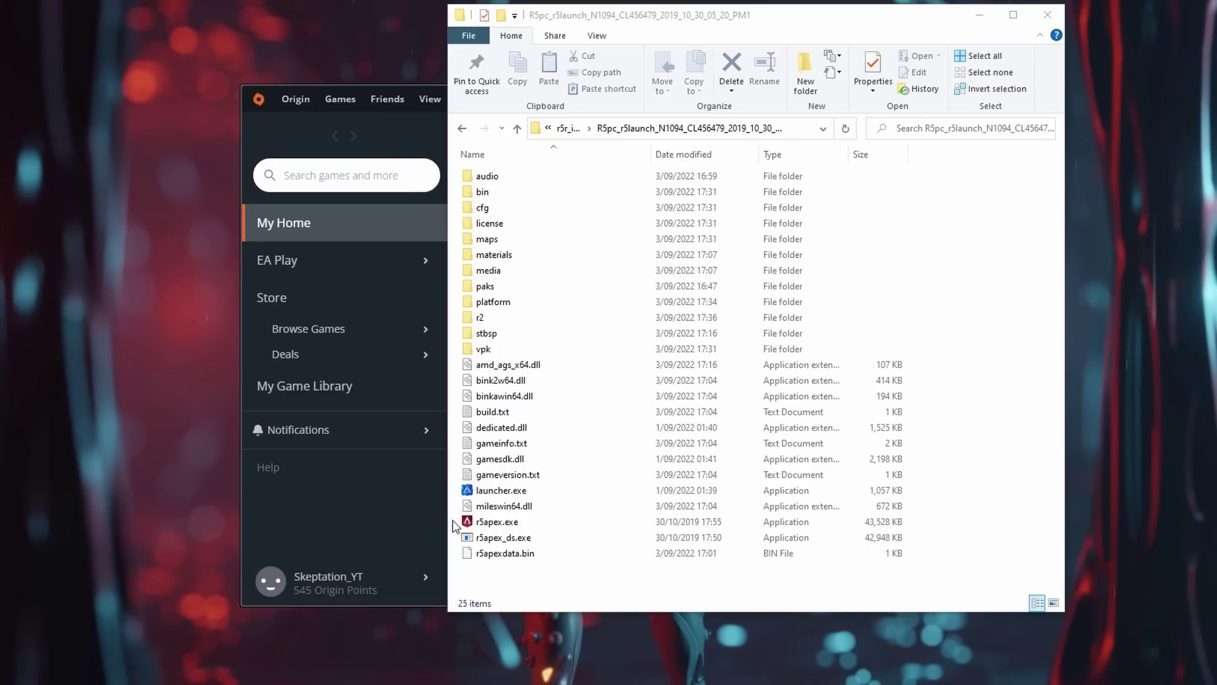
Bring Origin to the front, return to the game folder and launch r5apex.exe
{"action": "left_click", "coordinate": [405, 519]}
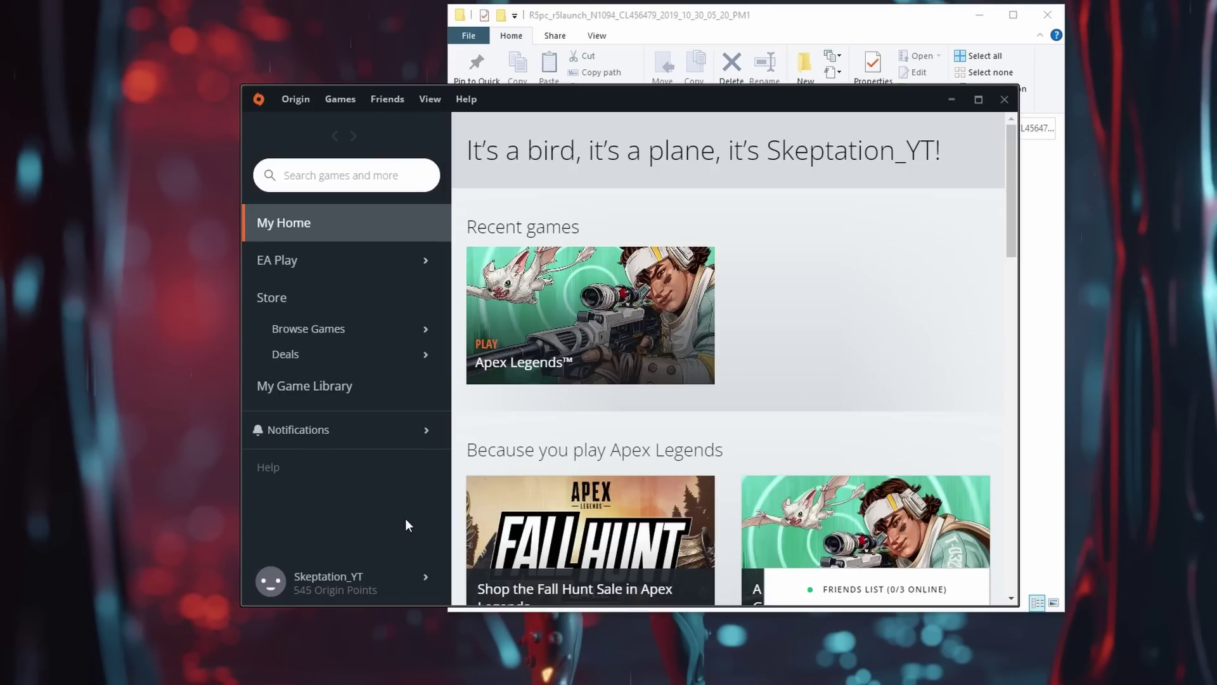
{"action": "left_click", "coordinate": [1046, 419]}
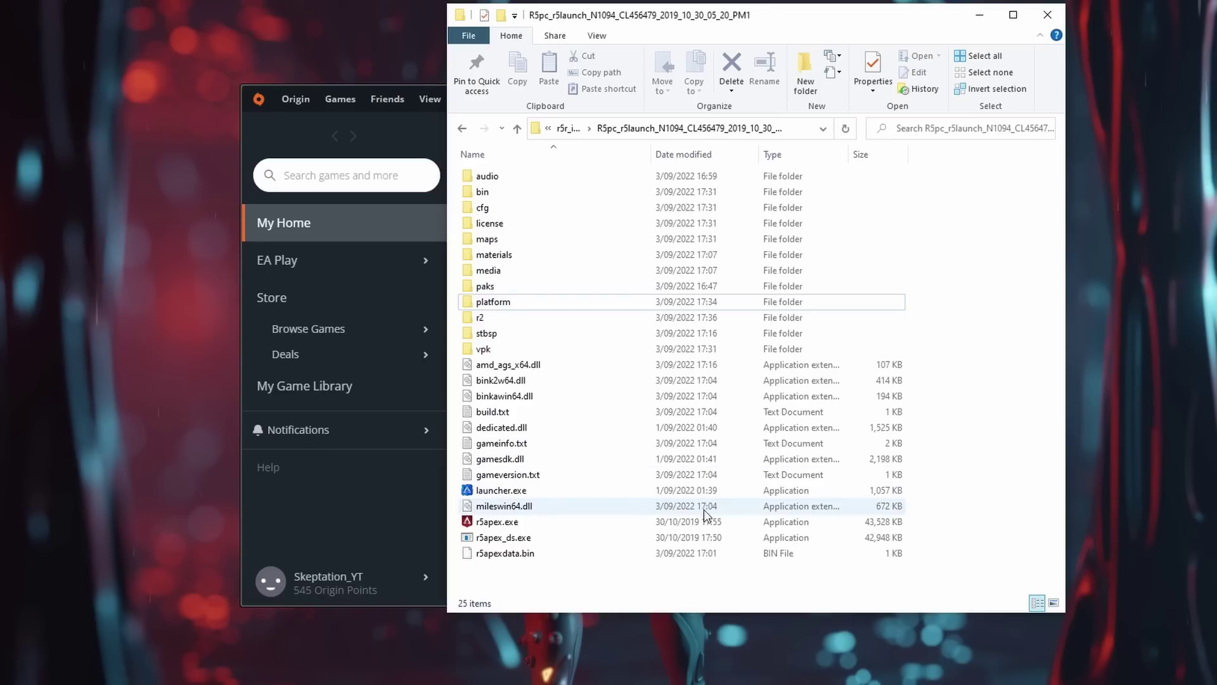
{"action": "left_click", "coordinate": [509, 526]}
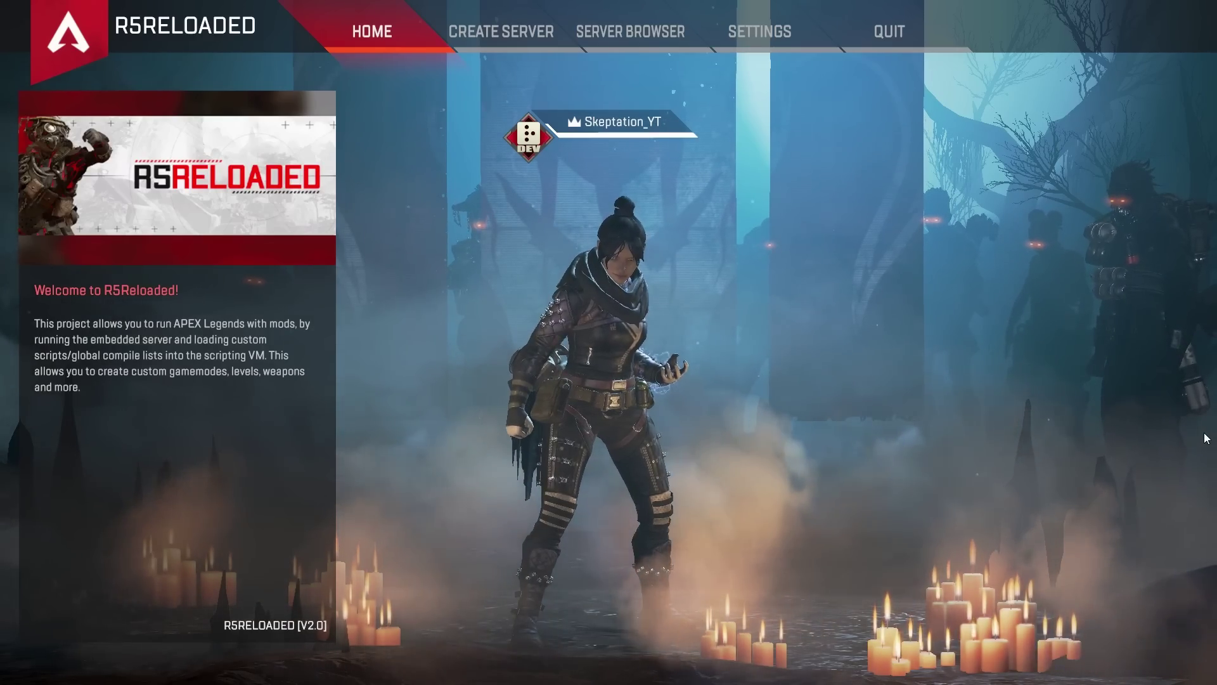
View the R5Reloaded server browser and set the custom server's playlist to Survival Dev under server creation
{"action": "left_click", "coordinate": [637, 53]}
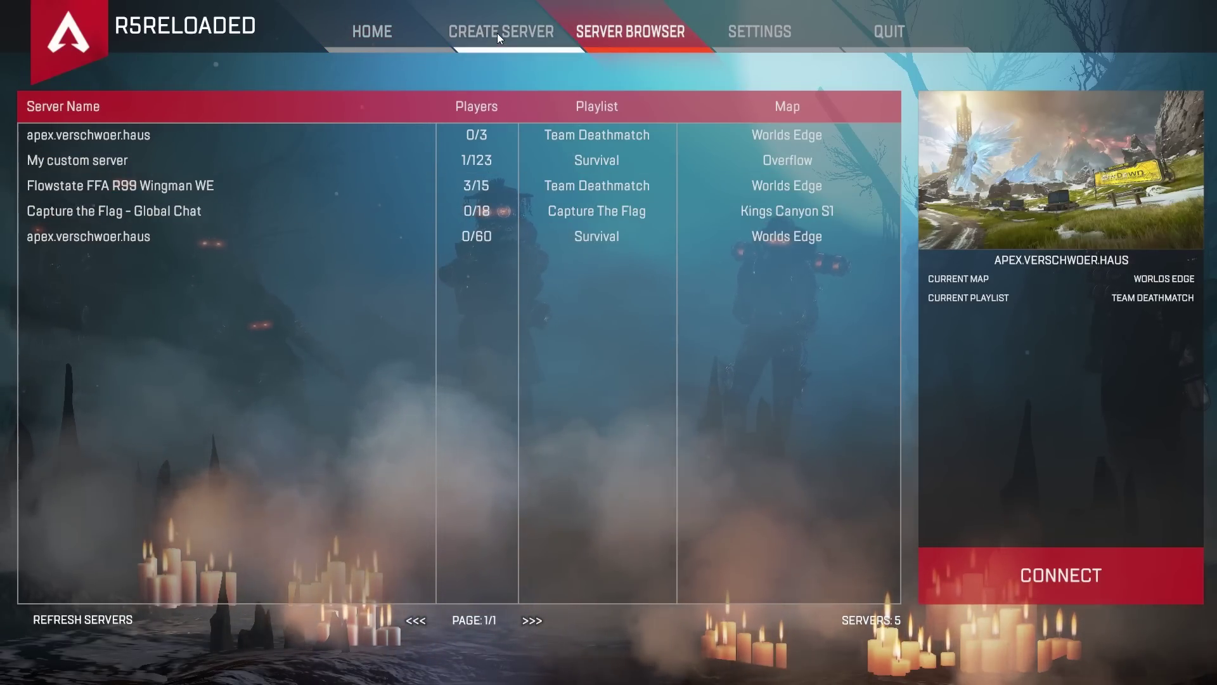
{"action": "left_click", "coordinate": [497, 33]}
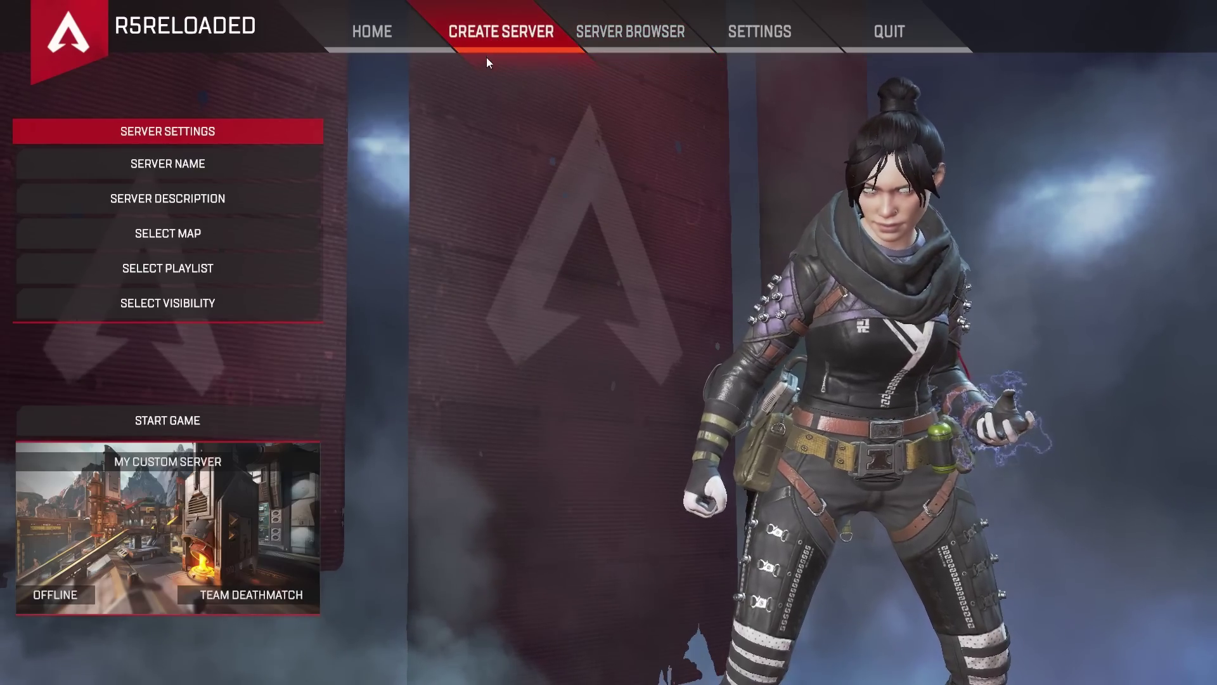
{"action": "left_click", "coordinate": [297, 267]}
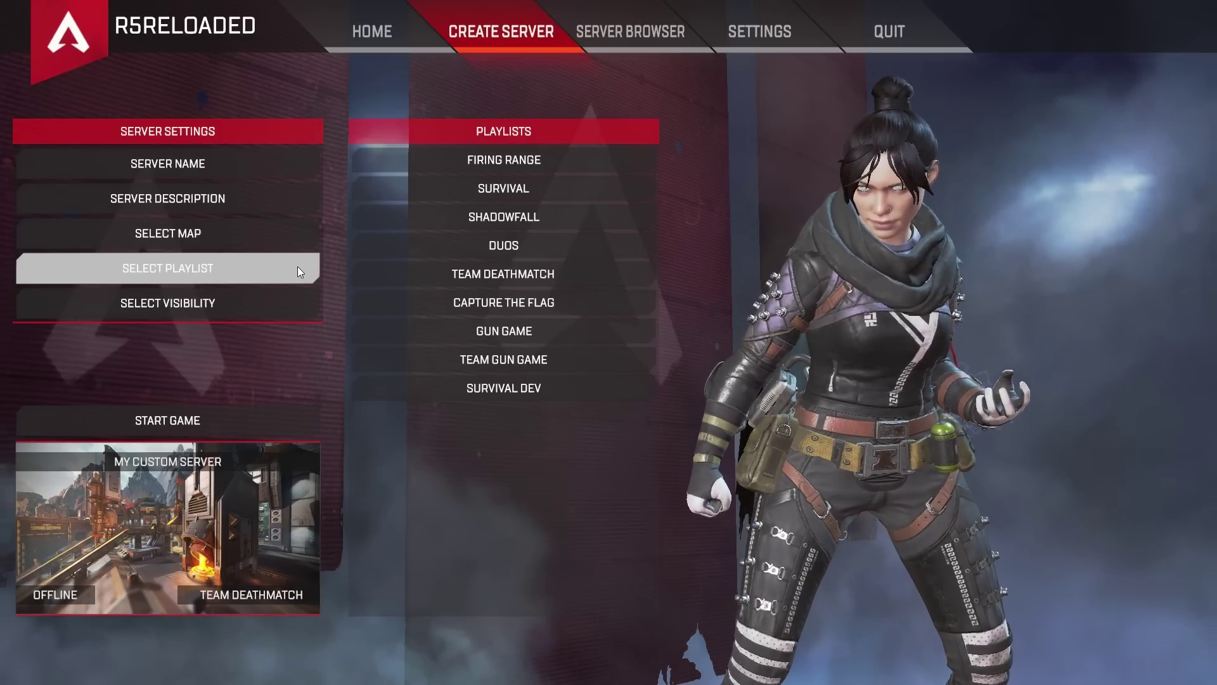
{"action": "left_click", "coordinate": [515, 397]}
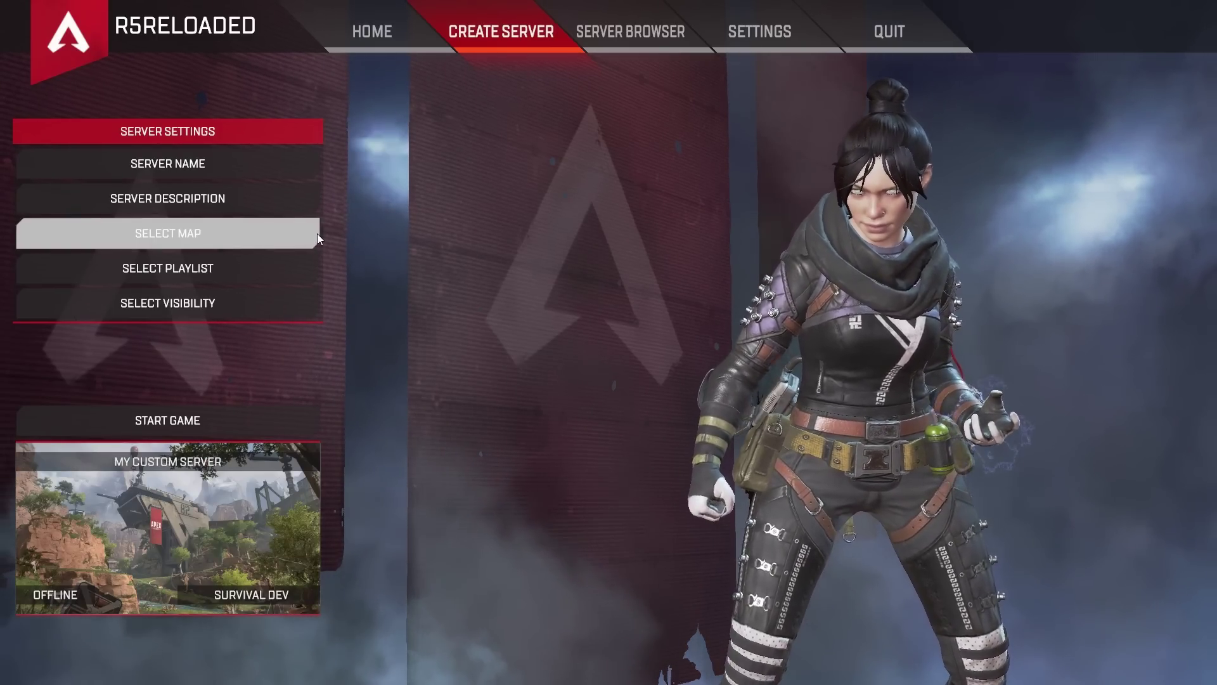
Choose the mp_rr_canyonlands_mu1 map for the custom server and start the game
{"action": "left_click", "coordinate": [317, 234]}
{"action": "left_click", "coordinate": [485, 306]}
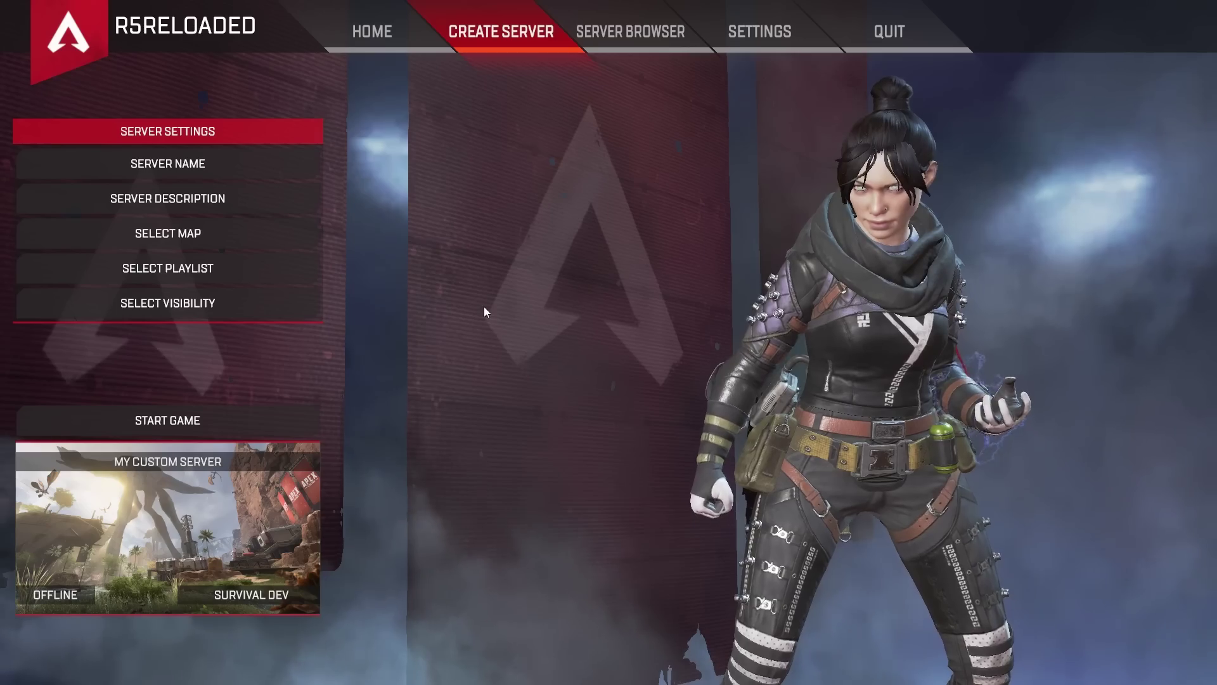
{"action": "left_click", "coordinate": [256, 413]}
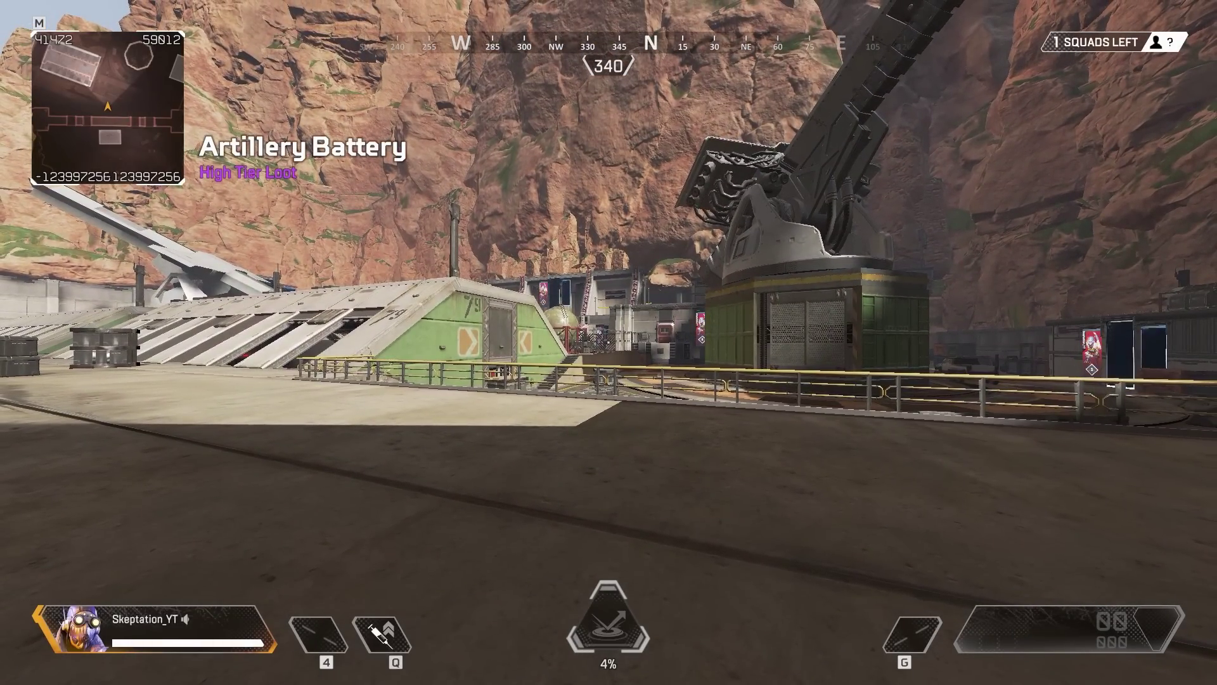
Enable cheats on the server by running sv_cheats 1 in the developer console
{"action": "key", "text": "grave"}
{"action": "type", "text": "sv"}
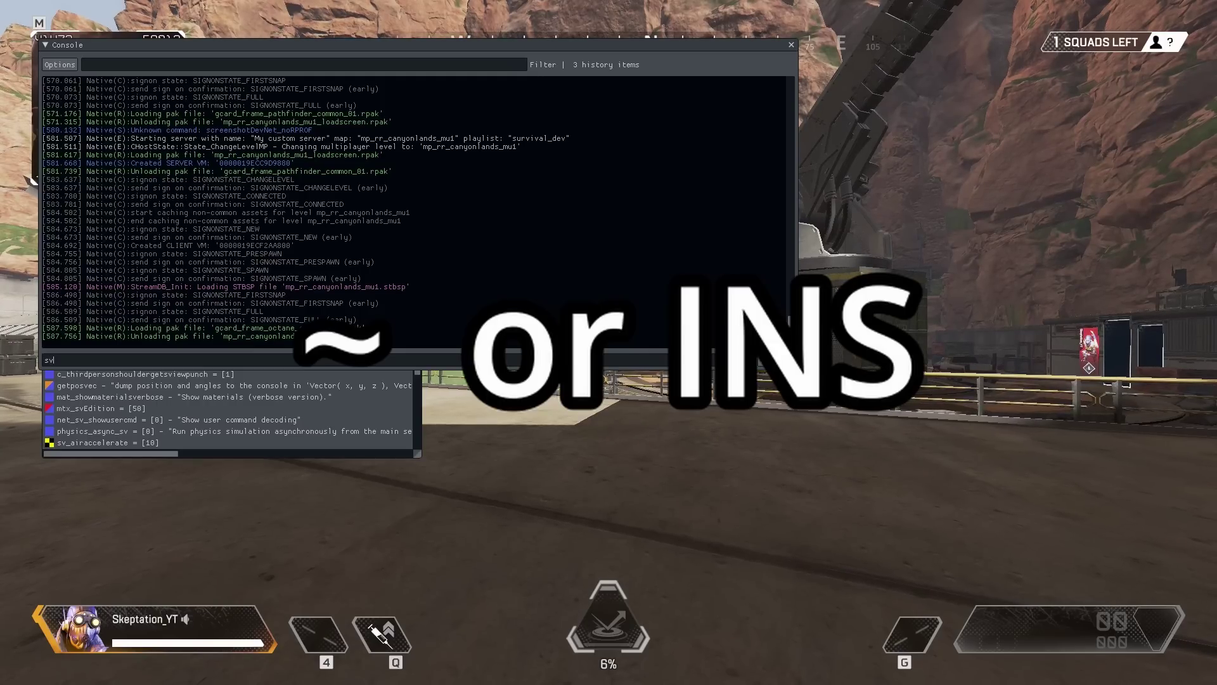
{"action": "type", "text": "_cheats 1"}
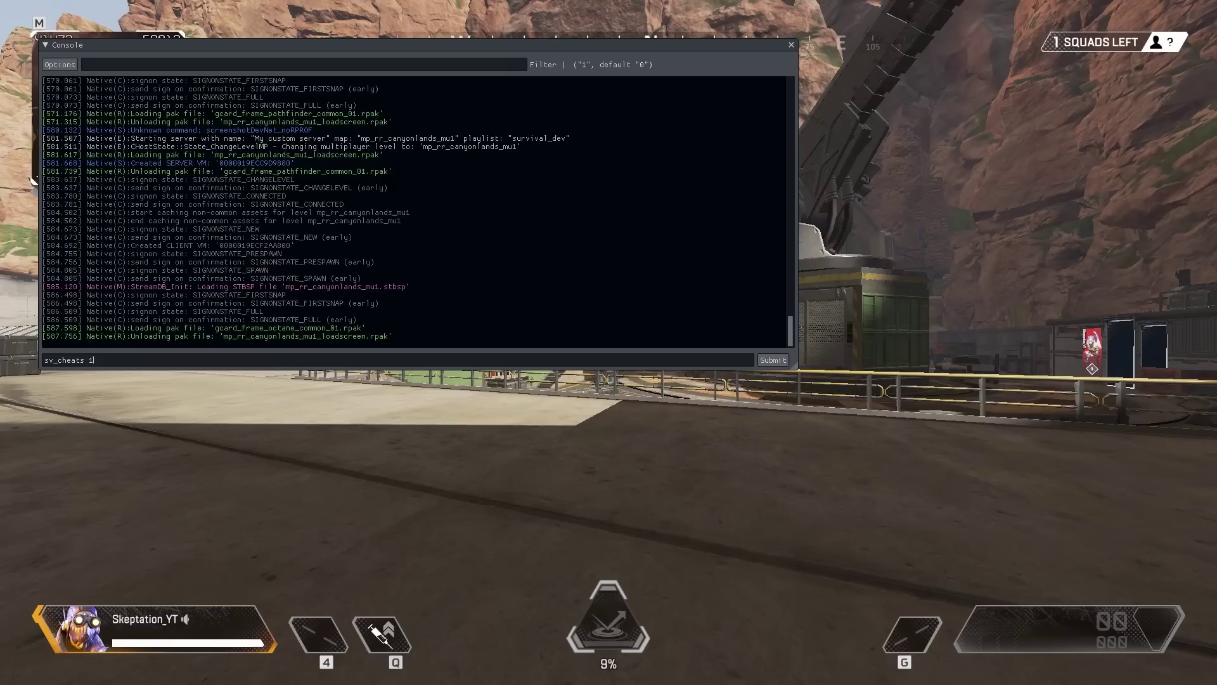
{"action": "key", "text": "Return"}
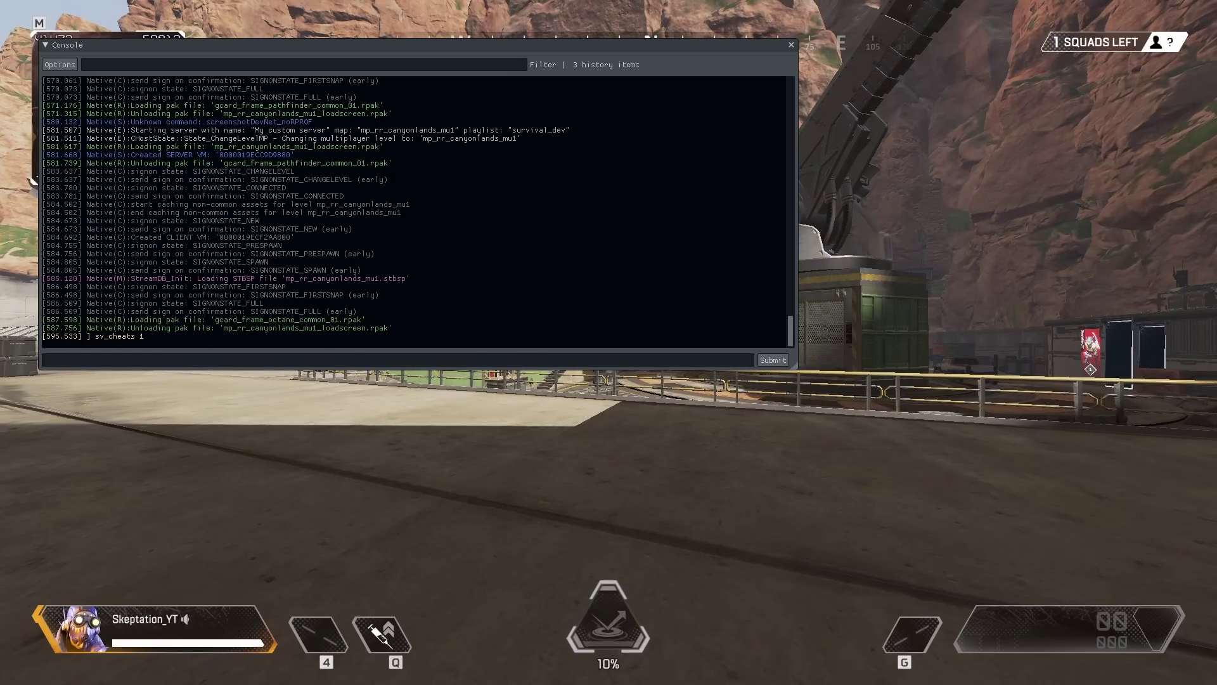
Run noclip 1 in the console and fly through the Artillery Battery area
{"action": "type", "text": "no"}
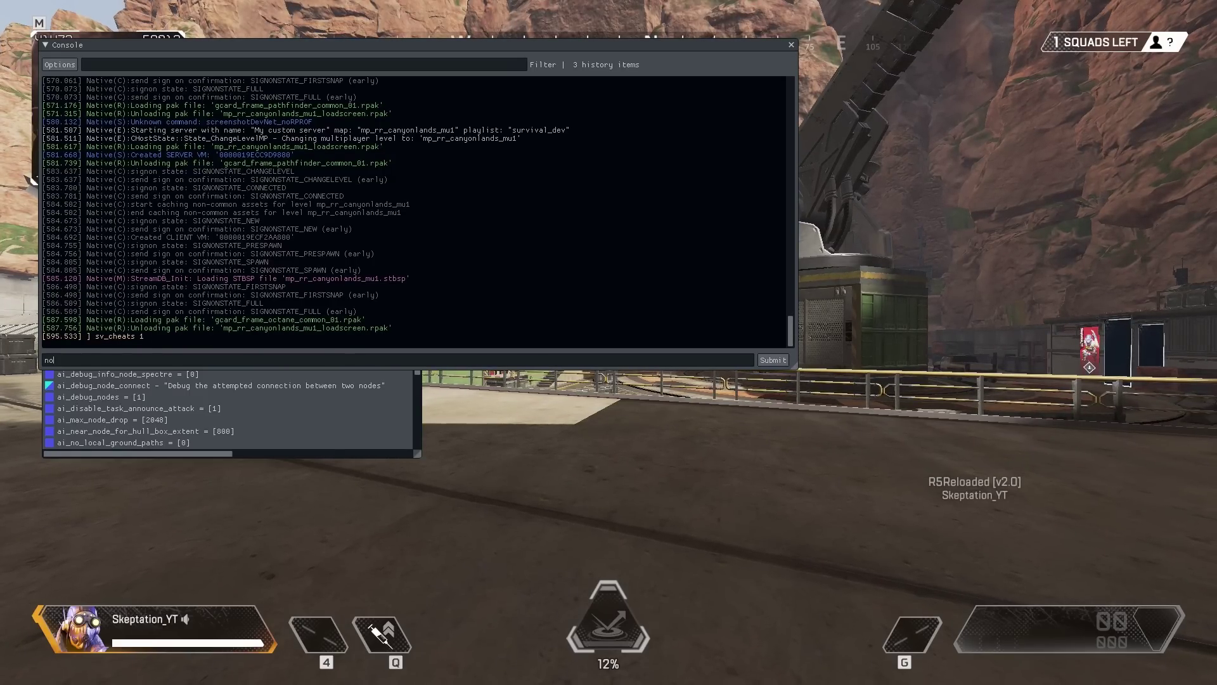
{"action": "type", "text": "clip 1"}
{"action": "key", "text": "Return"}
{"action": "key", "text": "grave"}
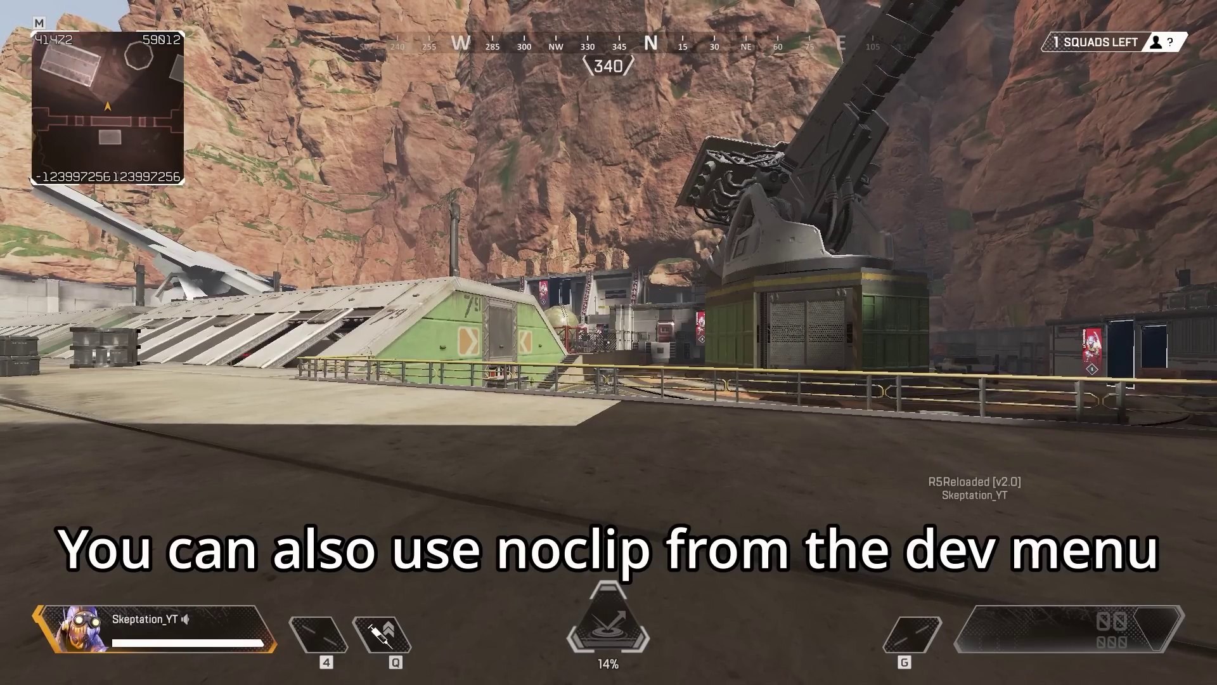
{"action": "key", "text": "w"}
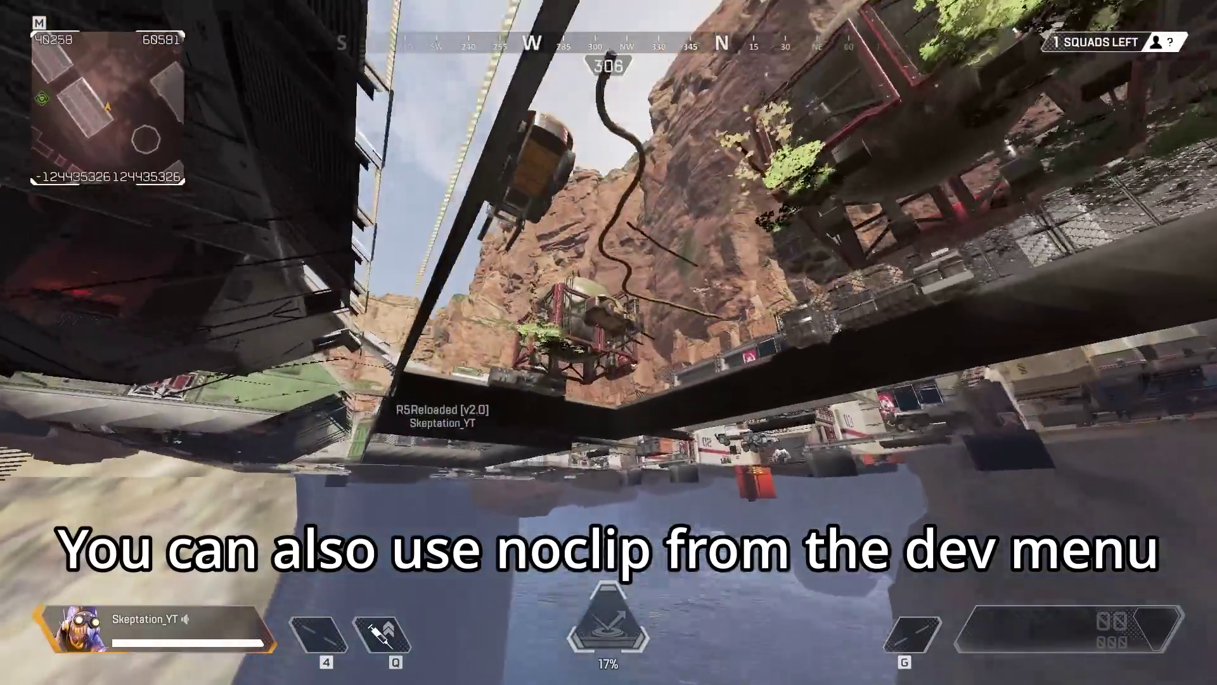
{"action": "key", "text": "w"}
Turn noclip off by running the noclip 1 command again in the console, and return to the match
{"action": "key", "text": "grave"}
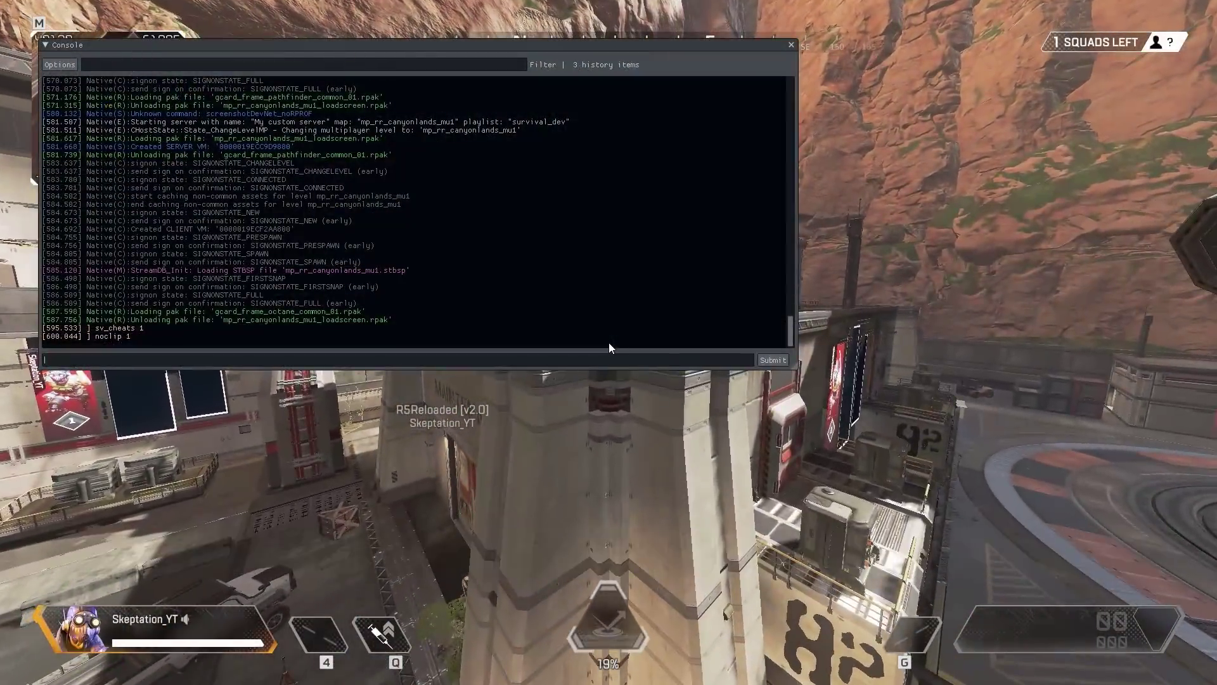
{"action": "type", "text": "noclip"}
{"action": "key", "text": "Return"}
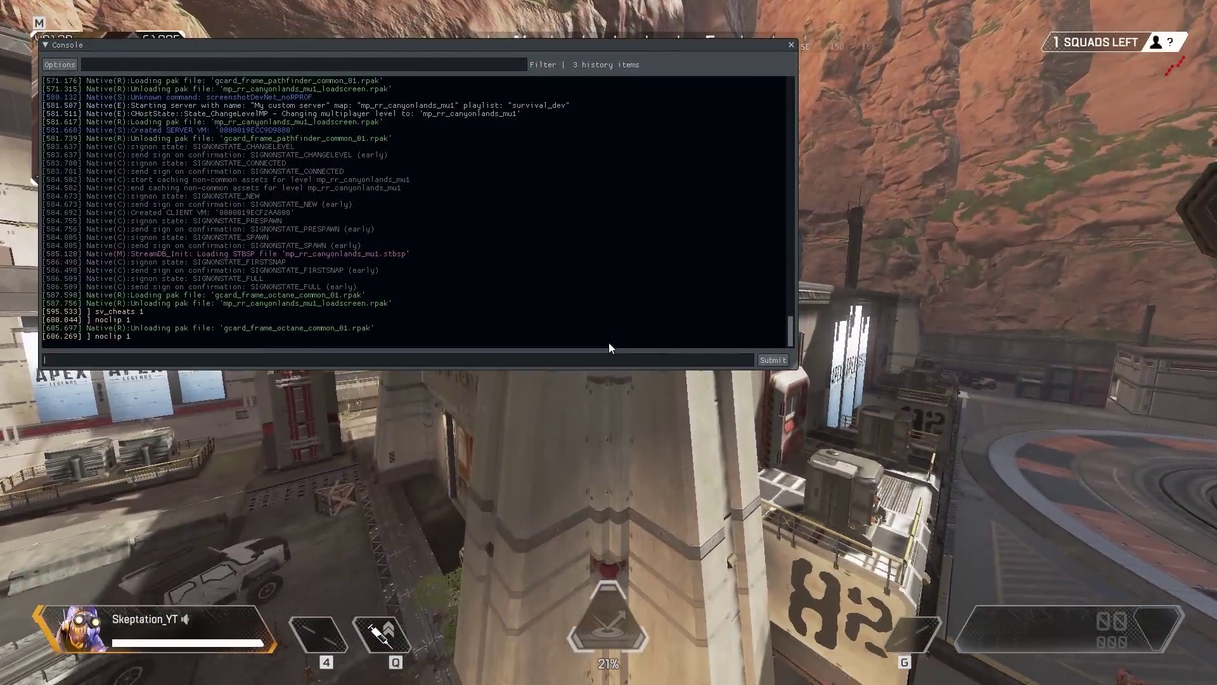
{"action": "key", "text": "grave"}
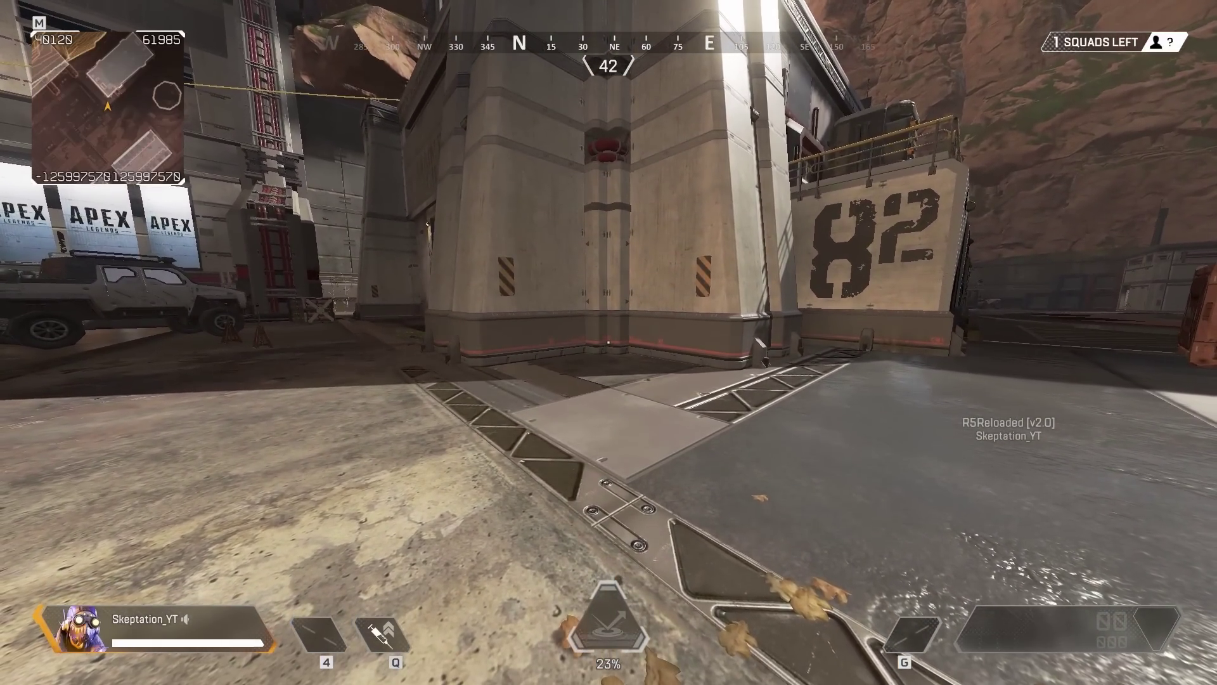
Equip the EVA-8 Auto shotgun through the Dev Menu's Equip Weapon list
{"action": "key", "text": "Escape"}
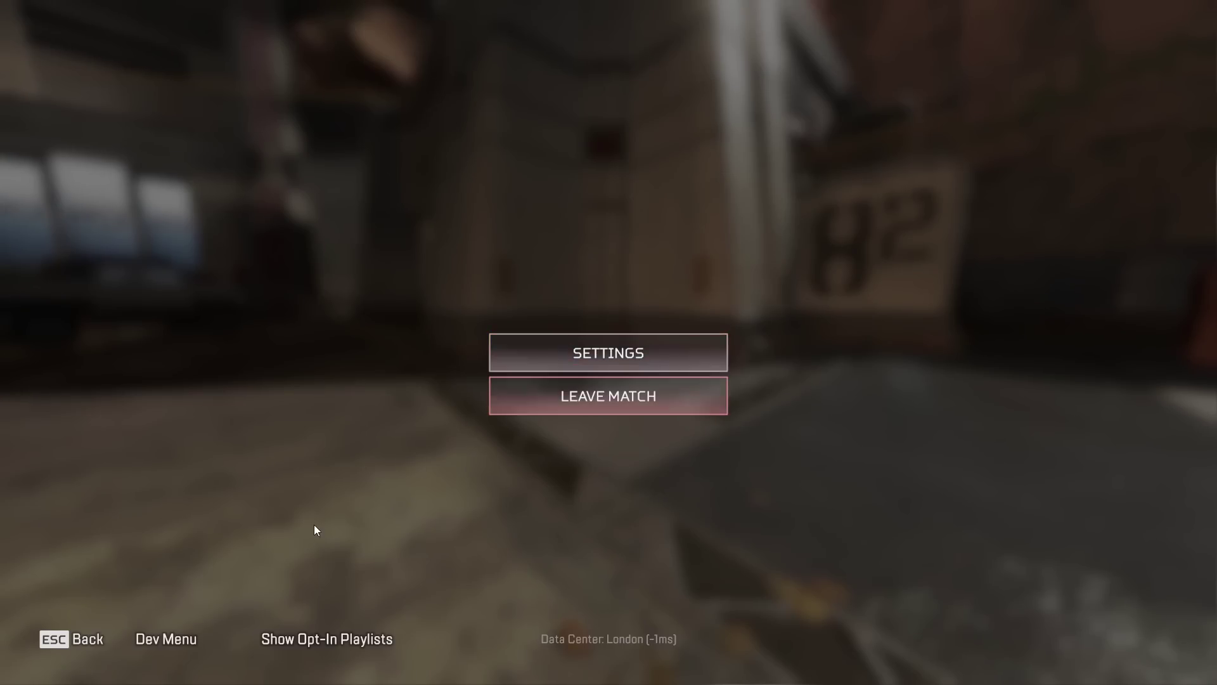
{"action": "left_click", "coordinate": [187, 633]}
{"action": "left_click", "coordinate": [196, 154]}
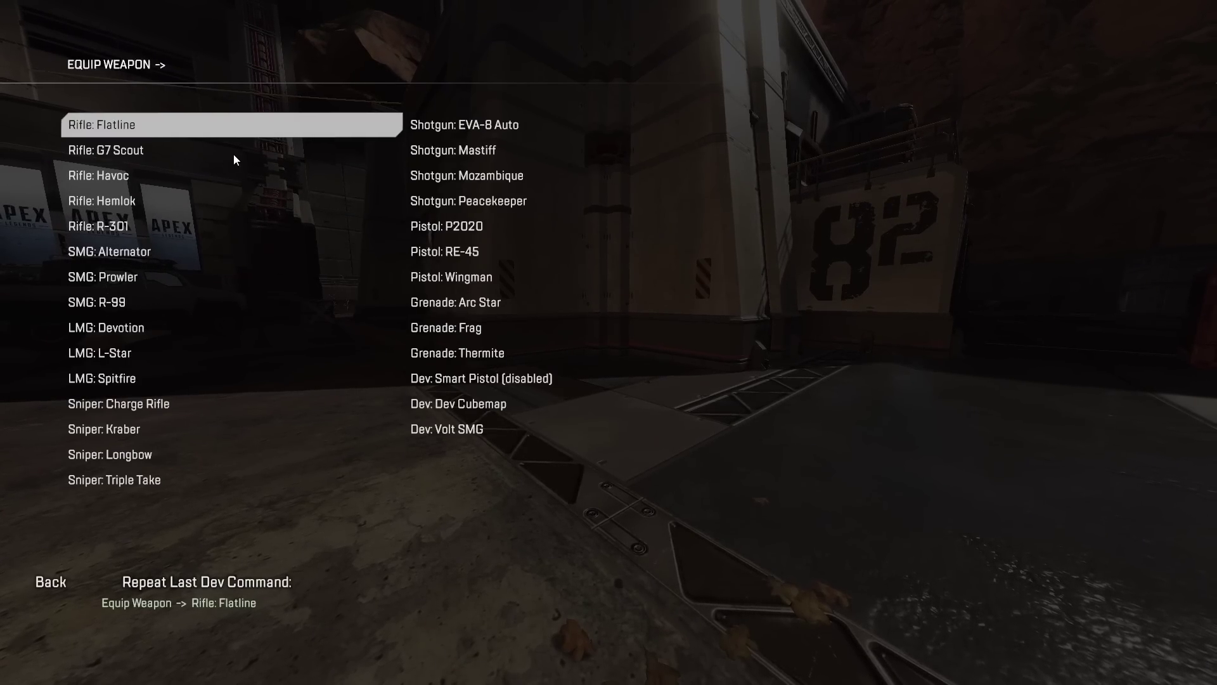
{"action": "left_click", "coordinate": [474, 124]}
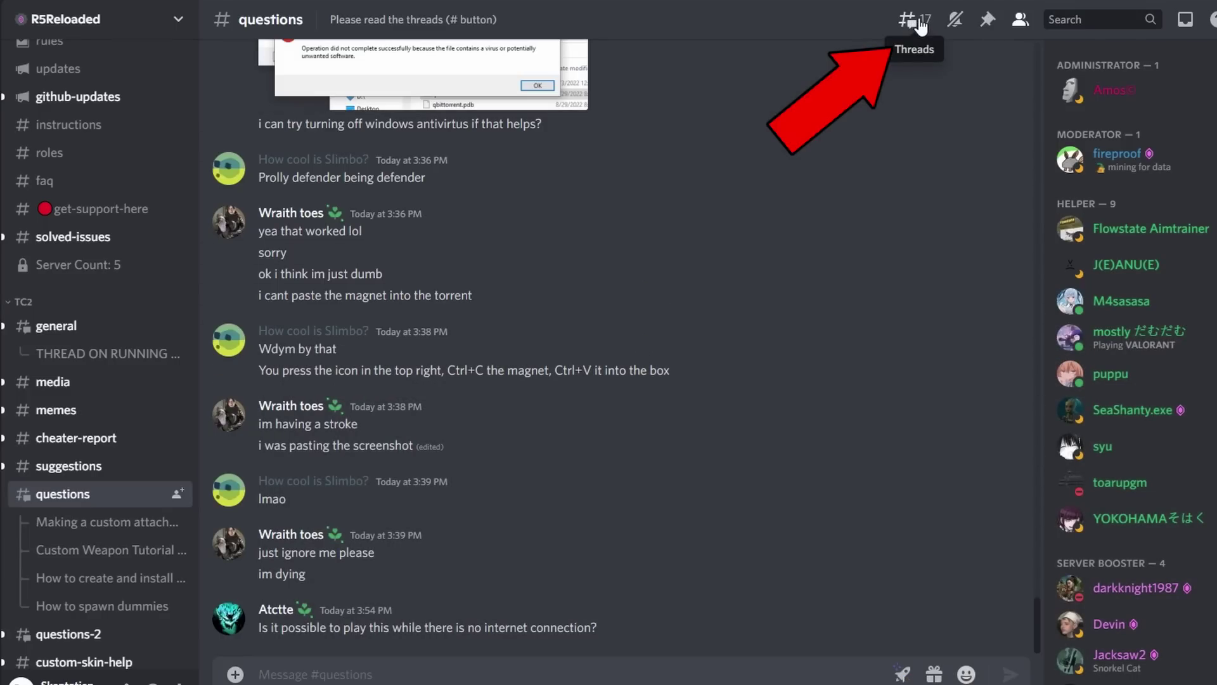
In the R5Reloaded Discord's questions channel, open the How to spawn dummies thread and select its bind u command
{"action": "left_click", "coordinate": [920, 28]}
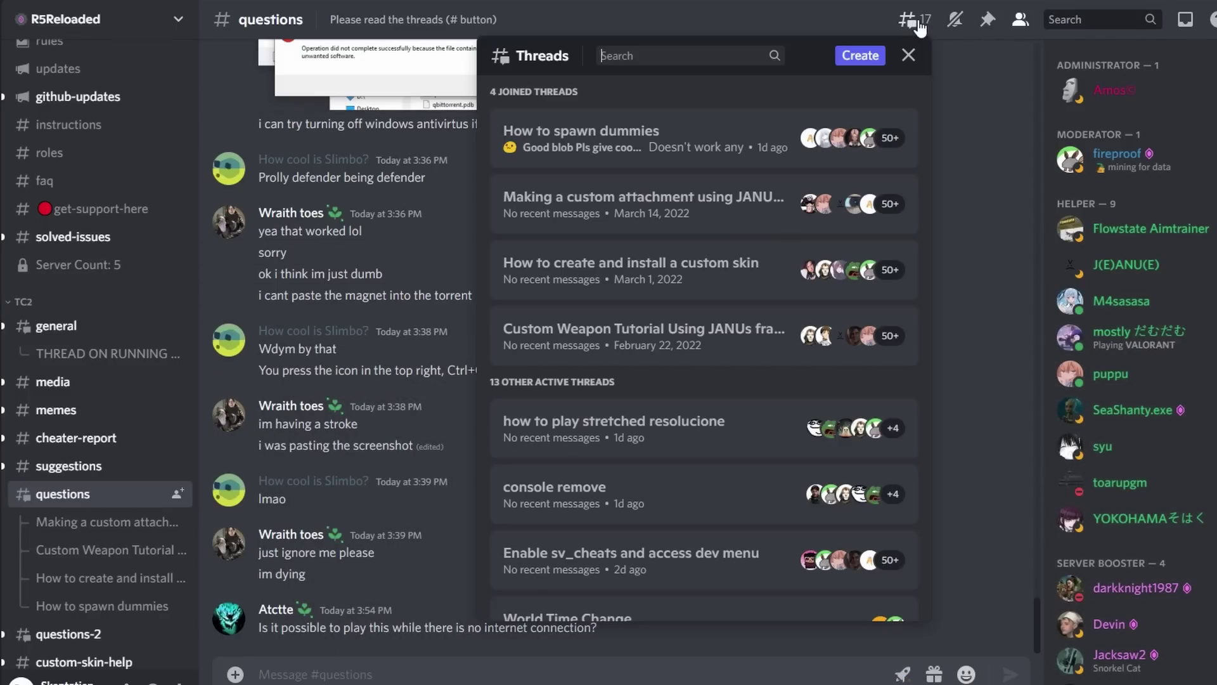
{"action": "left_click", "coordinate": [659, 145]}
{"action": "scroll", "coordinate": [553, 421], "scroll_direction": "up", "scroll_amount": 5}
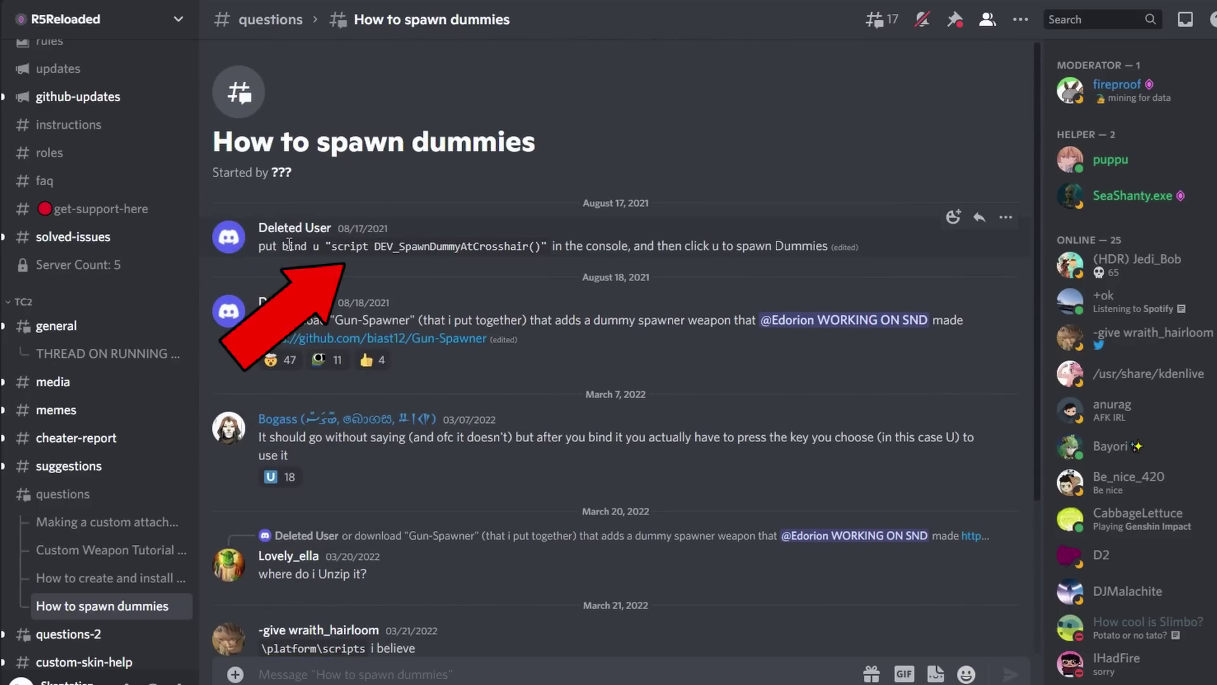
{"action": "left_click_drag", "start_coordinate": [300, 246], "coordinate": [537, 244]}
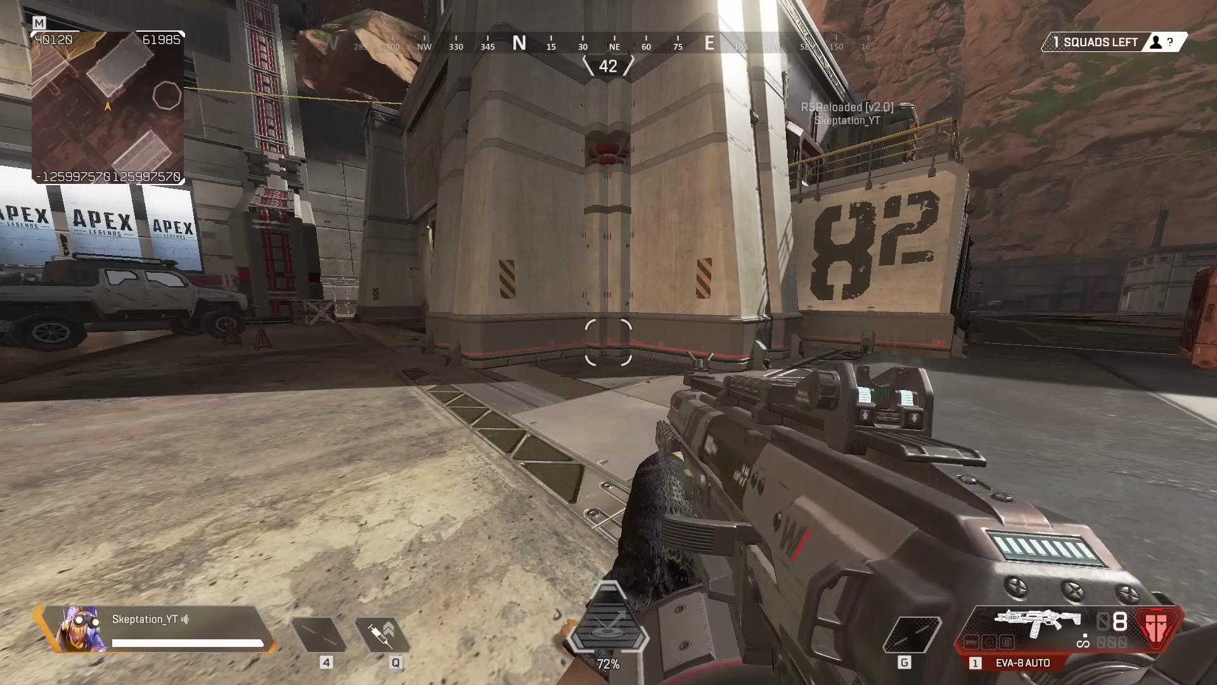
Back in the game, run bind u "script DEV_SpawnDummyAtCrosshair()" in the console and close it
{"action": "key", "text": "grave"}
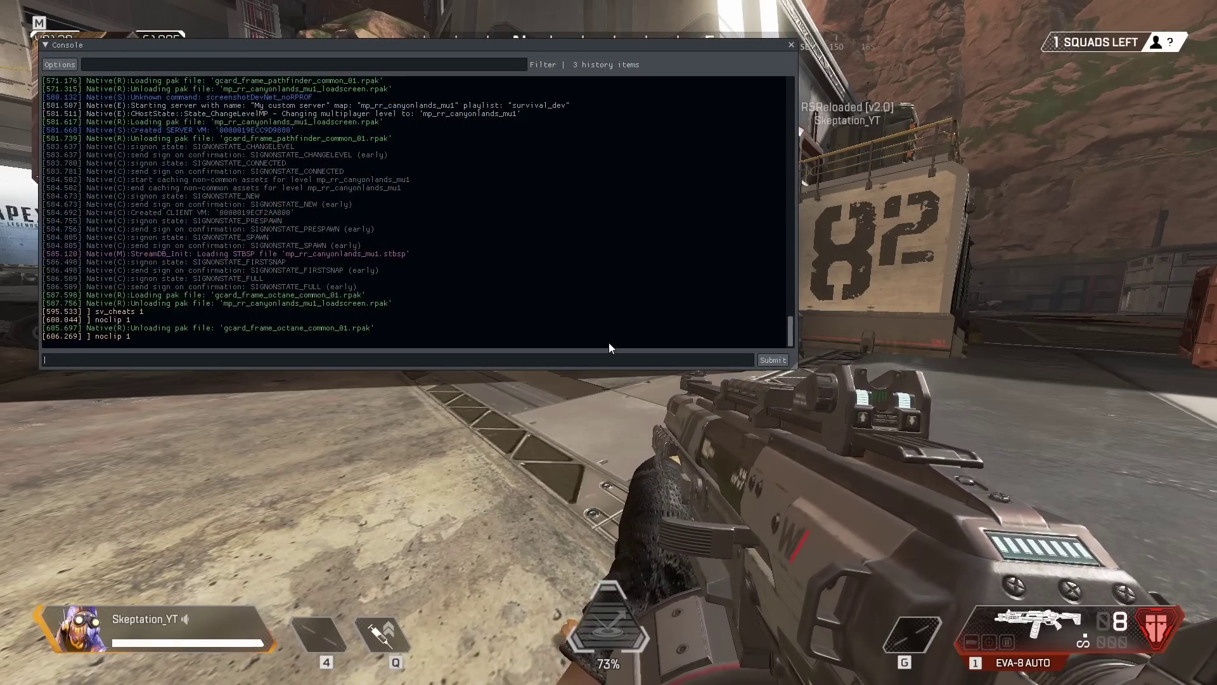
{"action": "type", "text": "bind u \"script DEV_SpawnDummyAtCrosshair()\""}
{"action": "key", "text": "Return"}
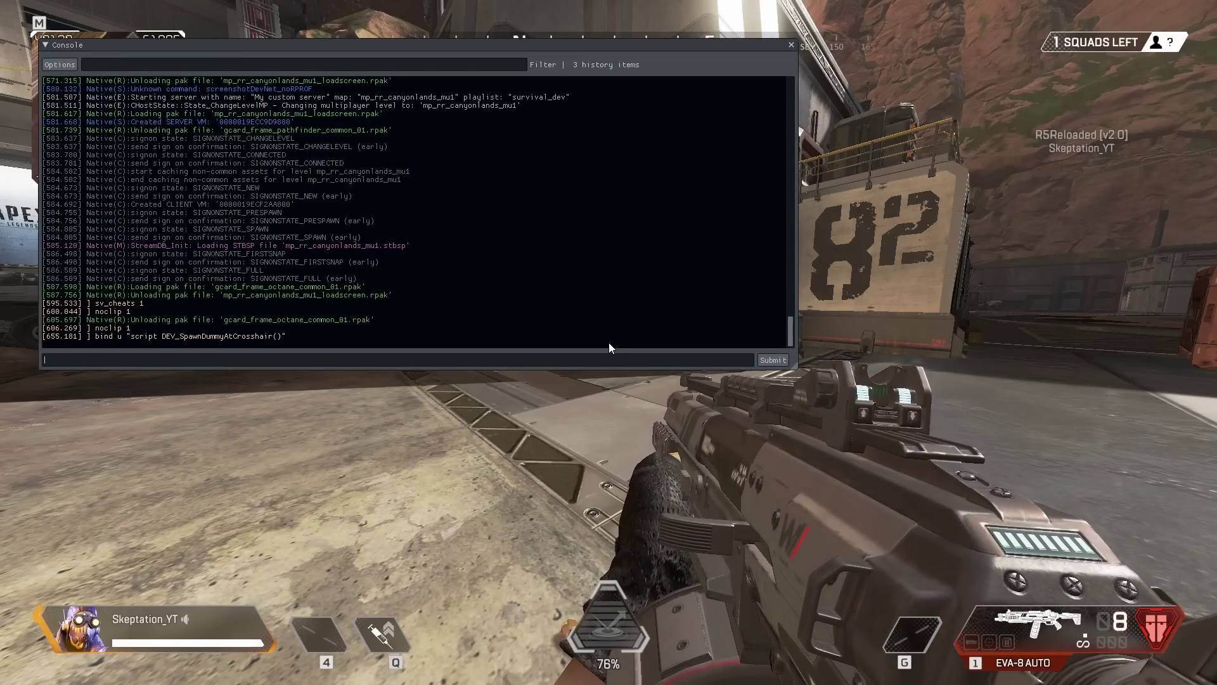
{"action": "key", "text": "grave"}
Spawn a dummy at the crosshair with the new binding and shoot it
{"action": "key", "text": "u"}
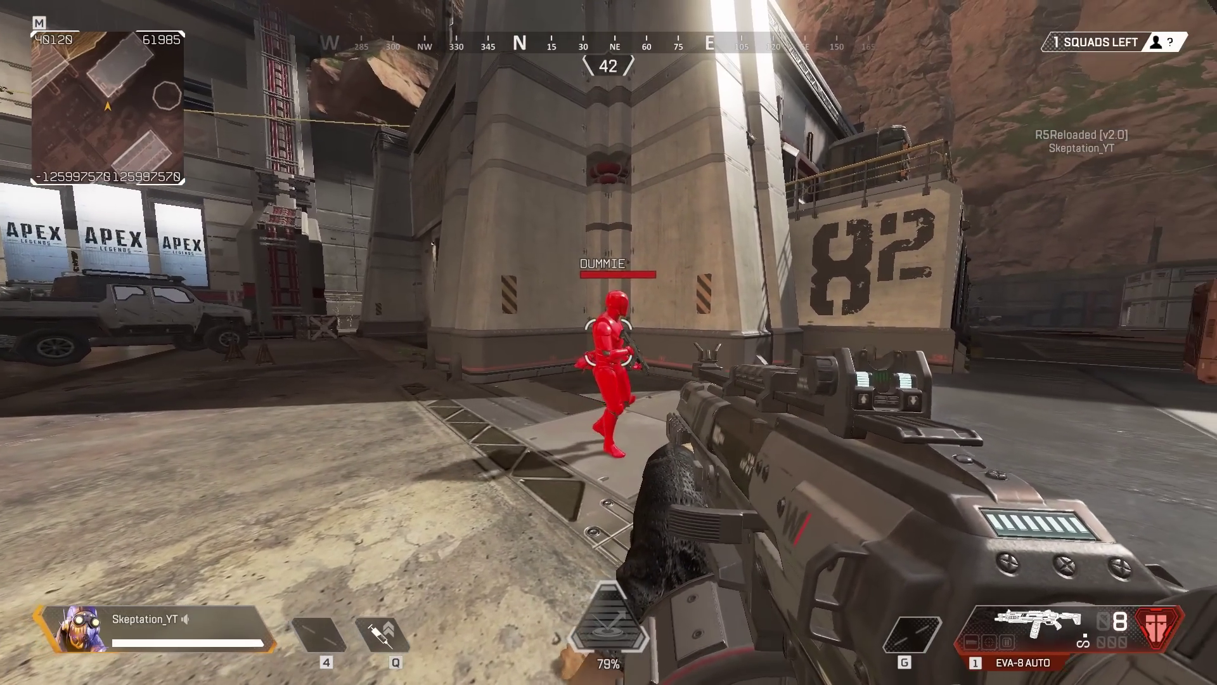
{"action": "left_click", "coordinate": [608, 343]}
{"action": "left_click", "coordinate": [609, 342]}
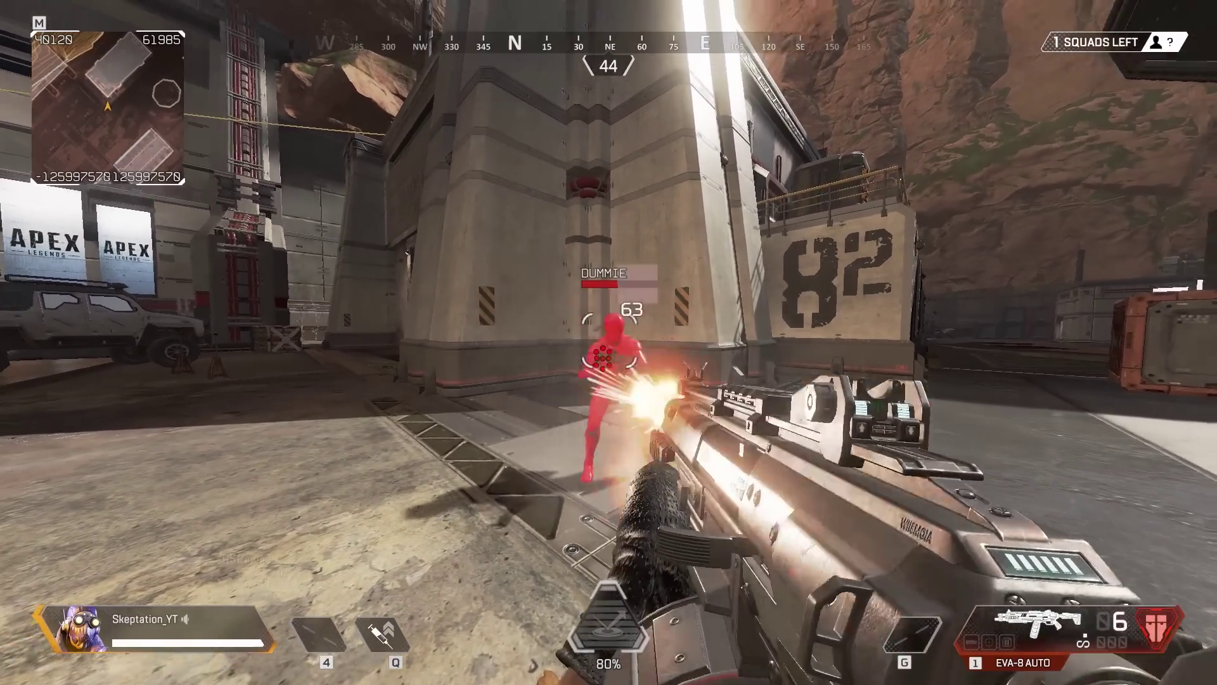
{"action": "key", "text": "w"}
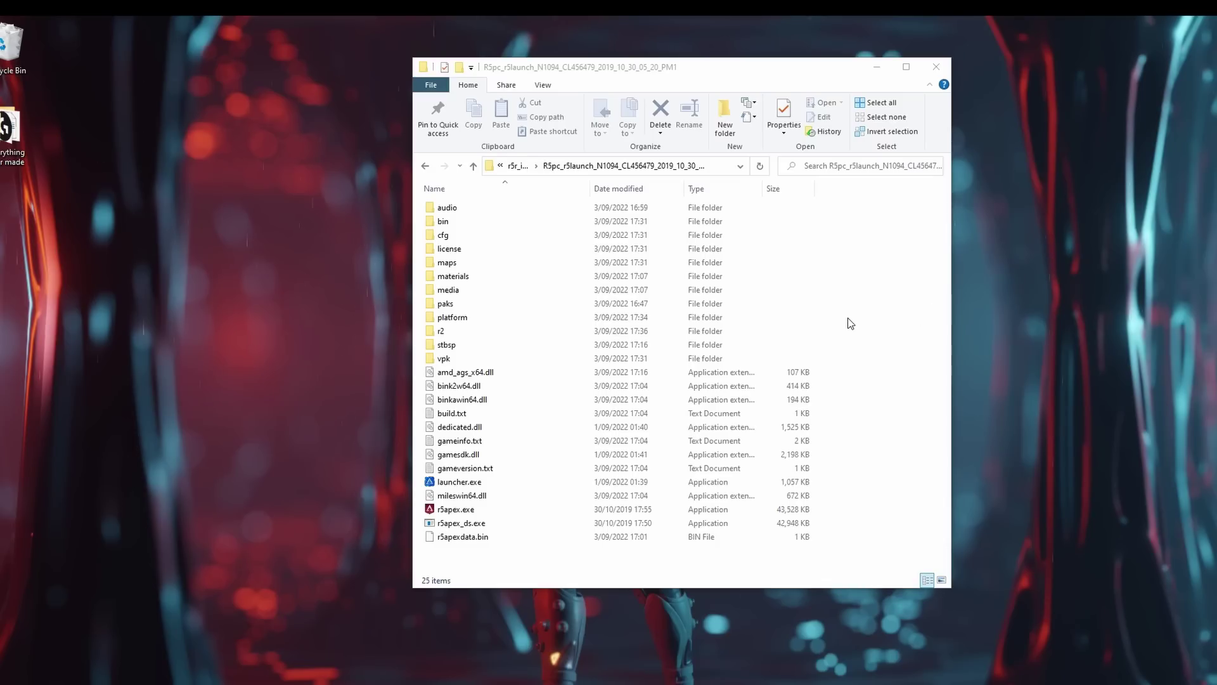
Open playlists_r5_patch.txt from the game's platform folder in Notepad and find the survival_dev playlist
{"action": "double_click", "coordinate": [706, 317]}
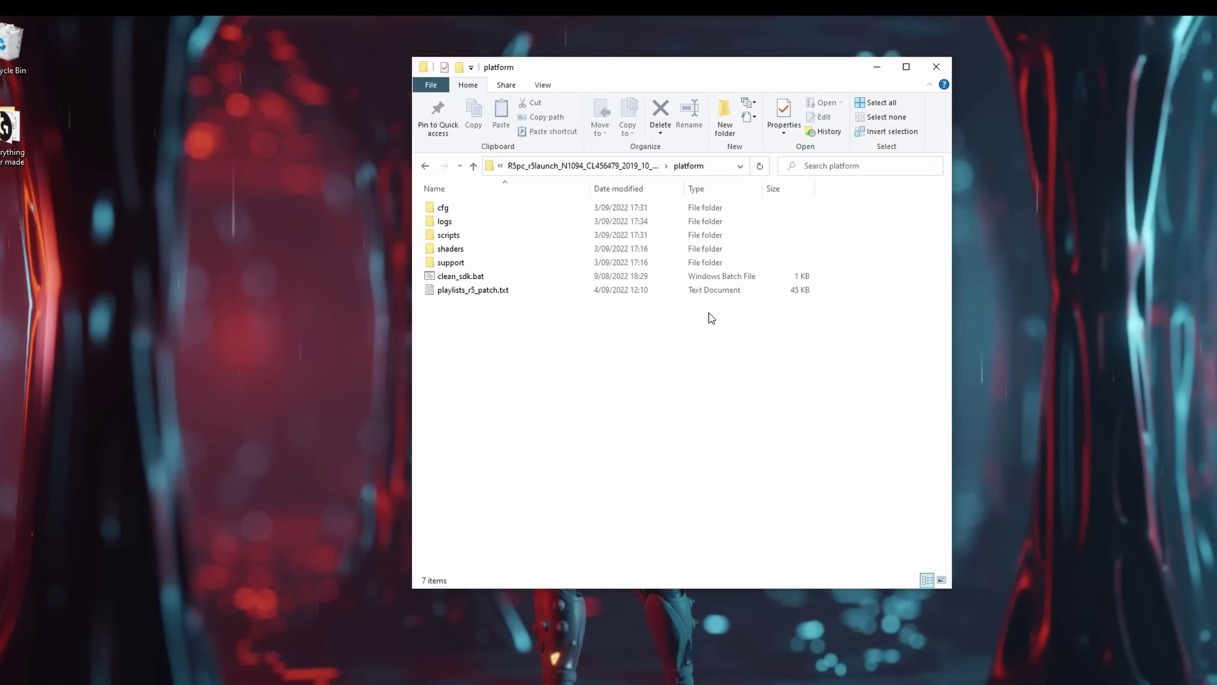
{"action": "left_click", "coordinate": [653, 296]}
{"action": "double_click", "coordinate": [653, 296]}
{"action": "key", "text": "ctrl+f"}
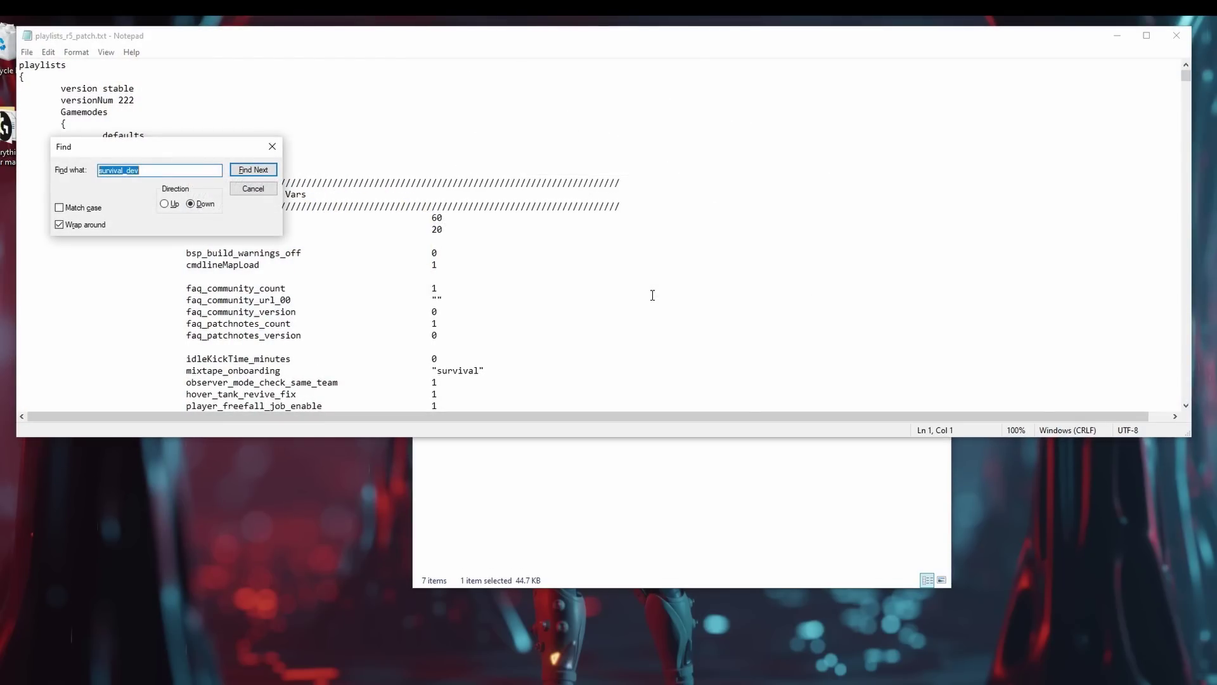
{"action": "key", "text": "Return"}
{"action": "key", "text": "Escape"}
Add survival_jumpkit_enabled 1 and survival_wallrun_enabled 1 below enable_nessies in the survival_dev vars, and save the file
{"action": "scroll", "coordinate": [653, 293], "scroll_direction": "down", "scroll_amount": 10}
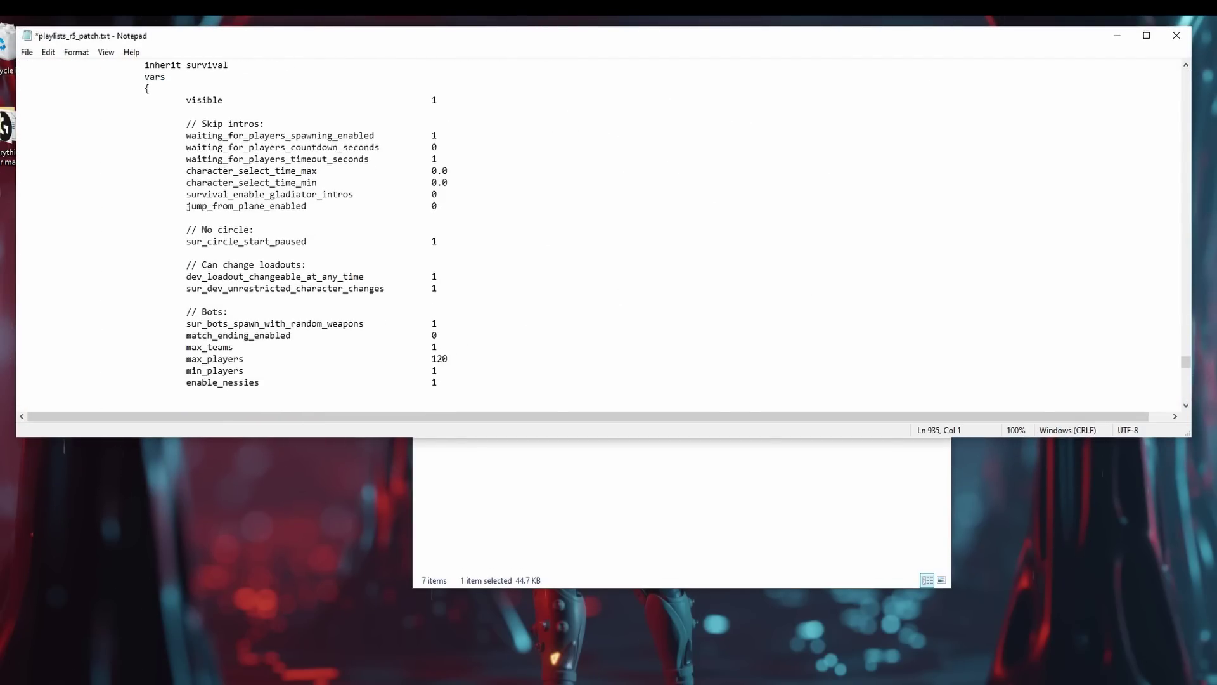
{"action": "type", "text": "survival_jumpkit_enabled\t\t\t1 \t\tsurvival_wallrun_enabled\t\t\t1"}
{"action": "scroll", "coordinate": [450, 385], "scroll_direction": "down", "scroll_amount": 1}
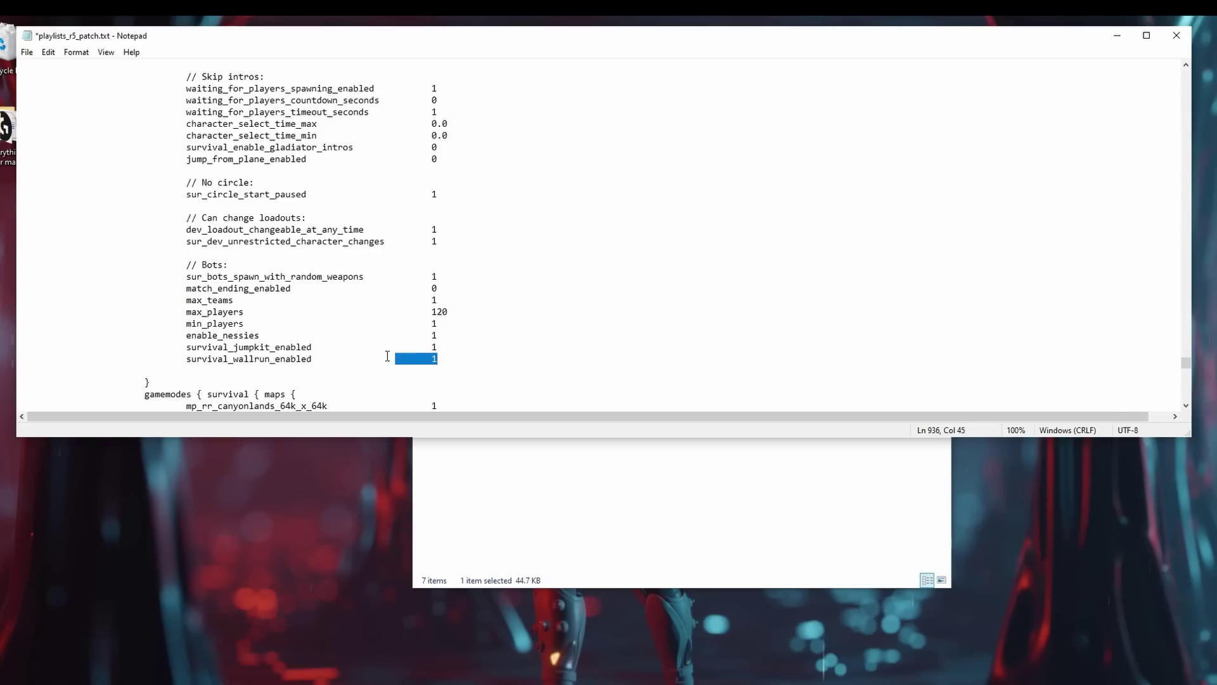
{"action": "left_click_drag", "start_coordinate": [387, 356], "coordinate": [111, 351]}
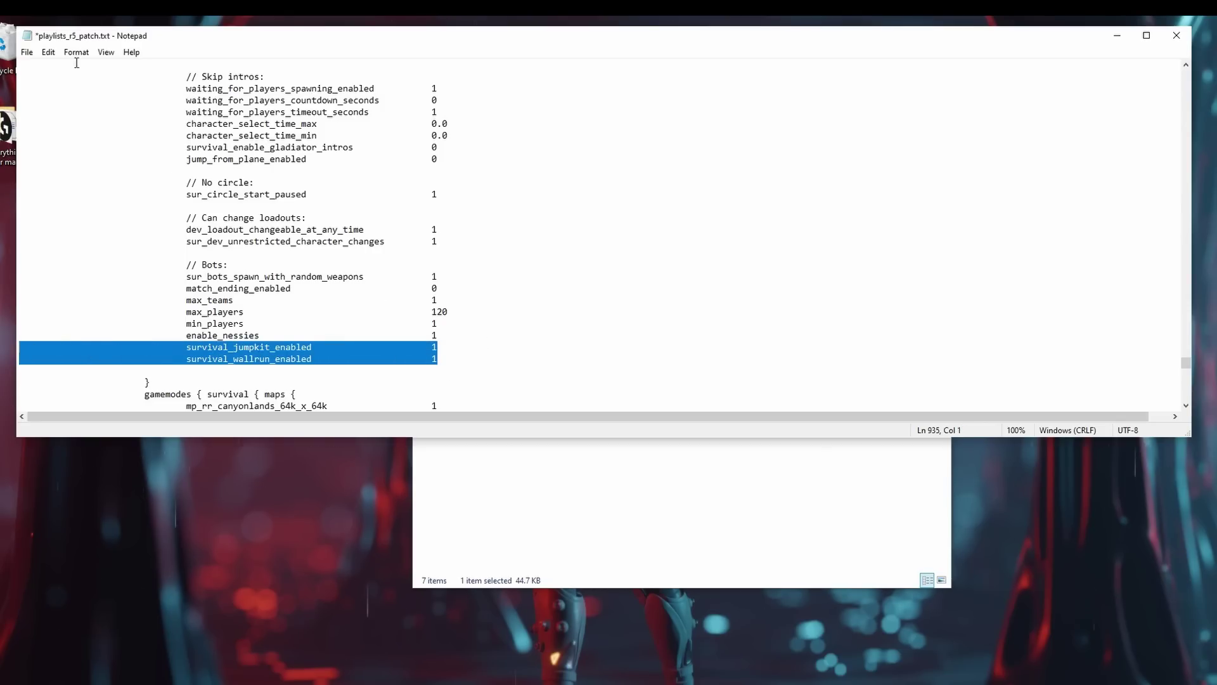
{"action": "left_click", "coordinate": [27, 52]}
{"action": "left_click", "coordinate": [47, 108]}
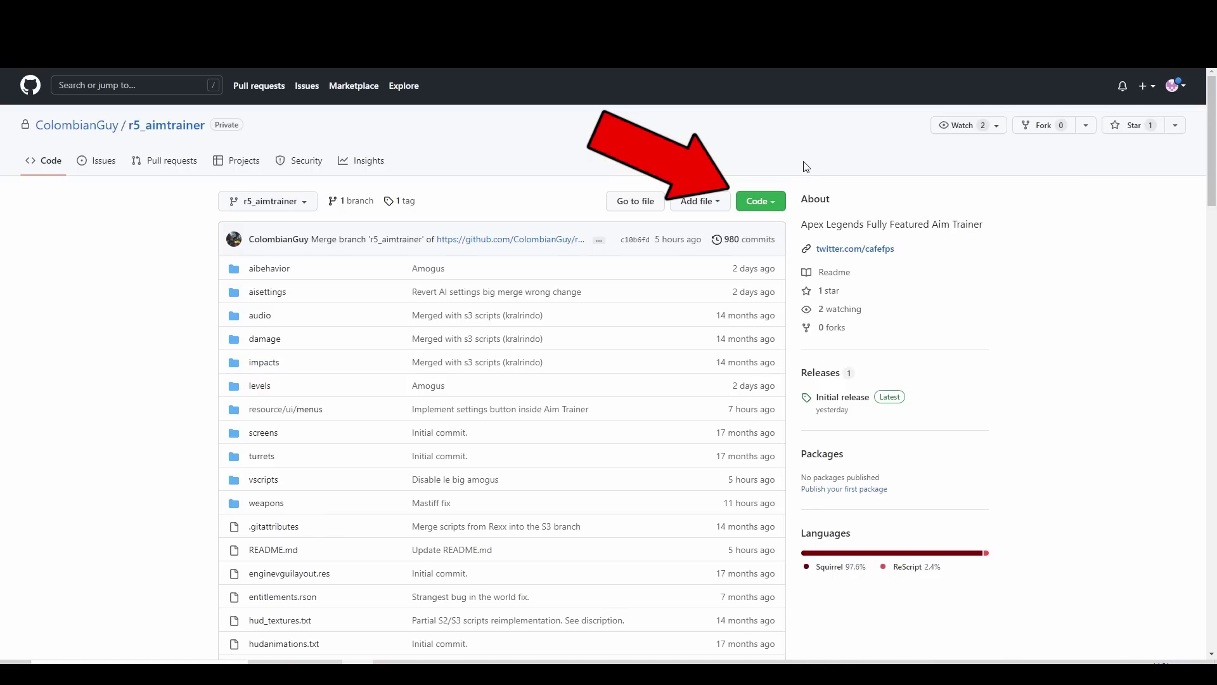
Download the r5_aimtrainer repository from GitHub as a ZIP and open its Initial release
{"action": "left_click", "coordinate": [762, 201]}
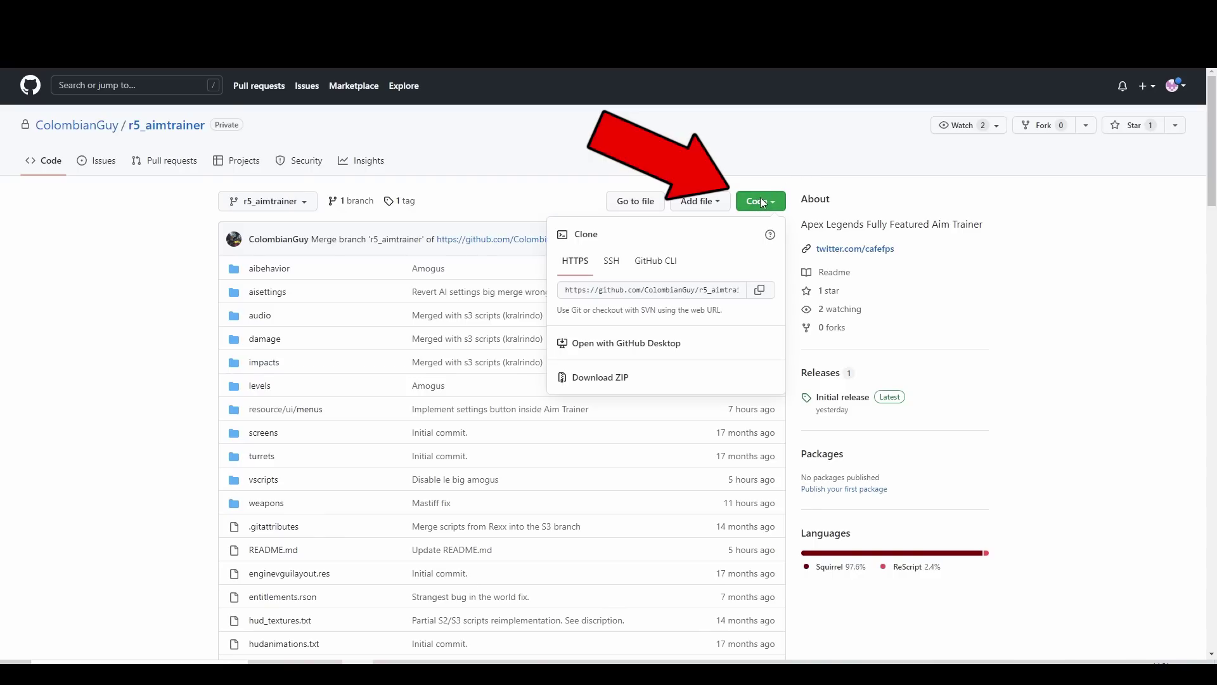
{"action": "left_click", "coordinate": [610, 378]}
{"action": "left_click", "coordinate": [892, 517]}
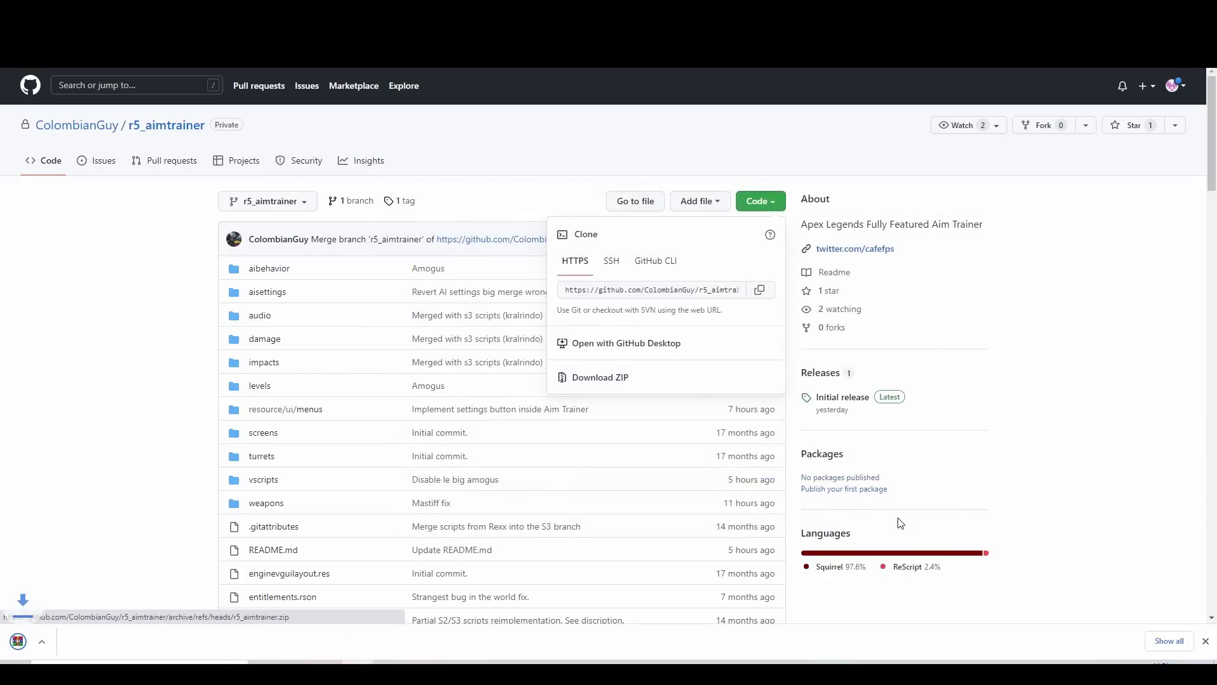
{"action": "left_click", "coordinate": [855, 342]}
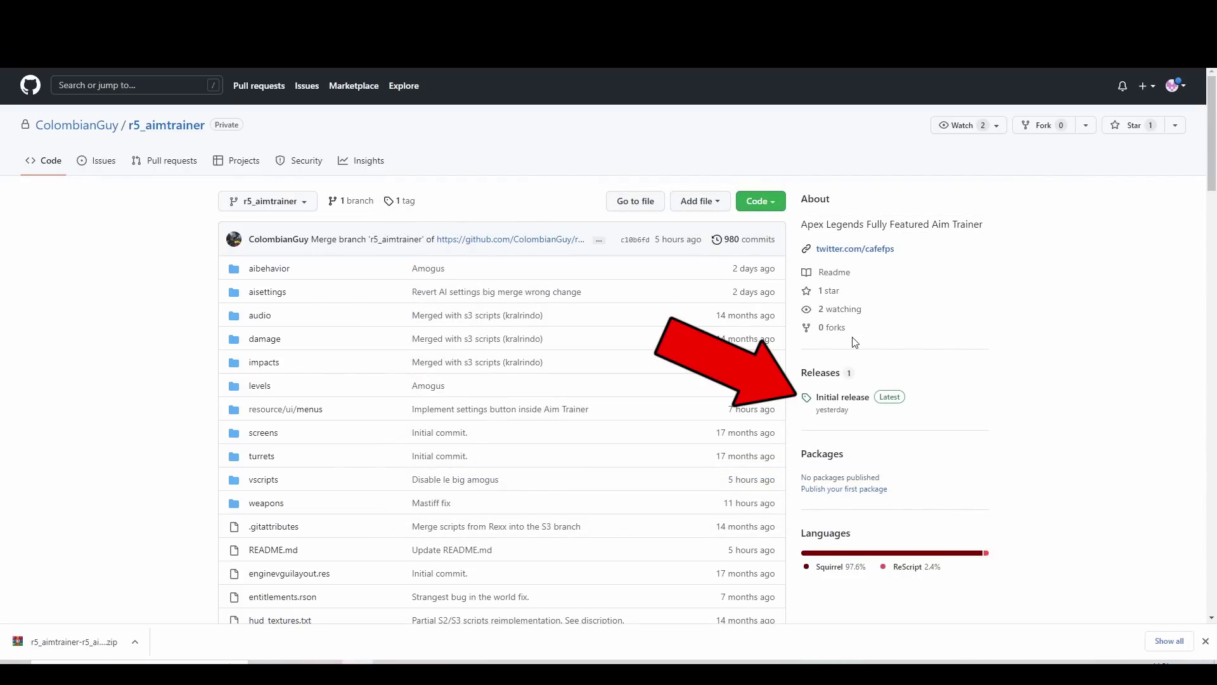
{"action": "left_click", "coordinate": [837, 403]}
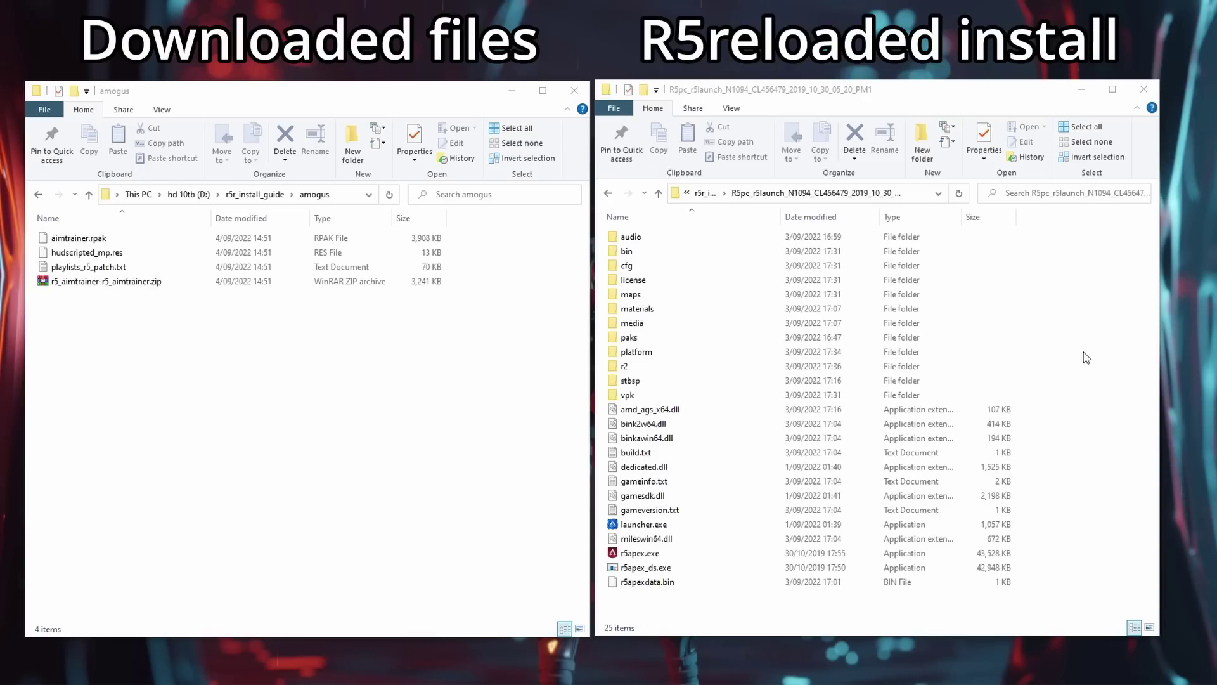
Delete all contents of the platform\scripts folder in the R5Reloaded install
{"action": "double_click", "coordinate": [731, 359]}
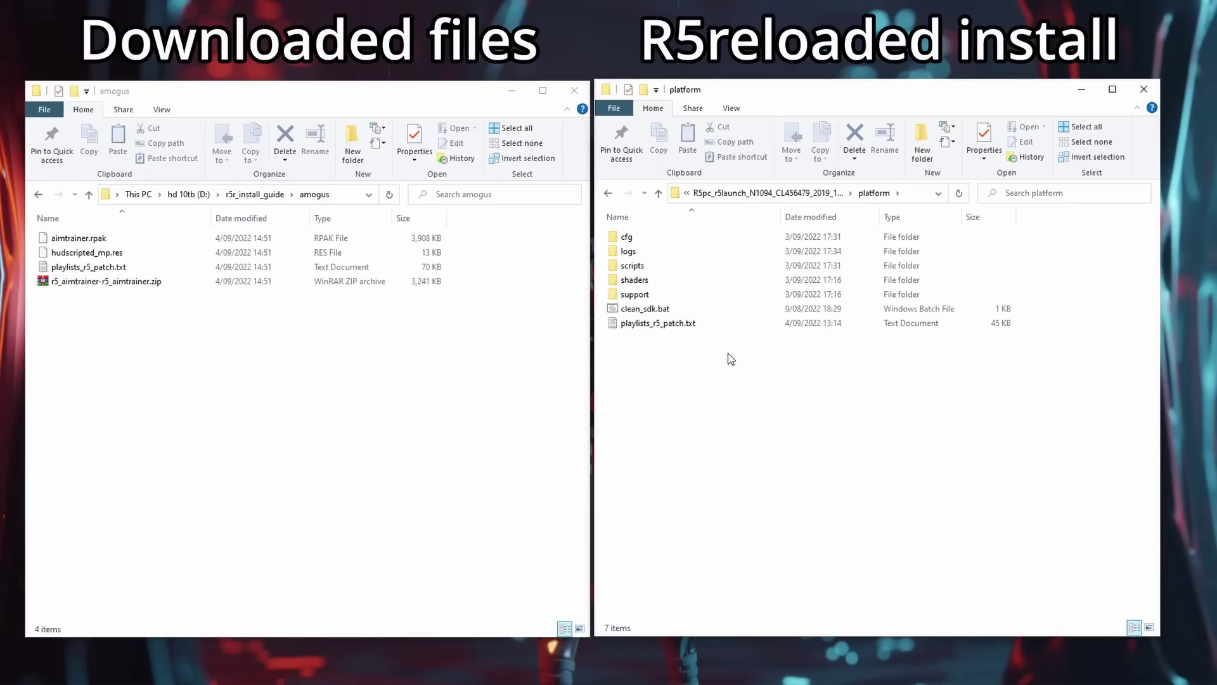
{"action": "double_click", "coordinate": [666, 267]}
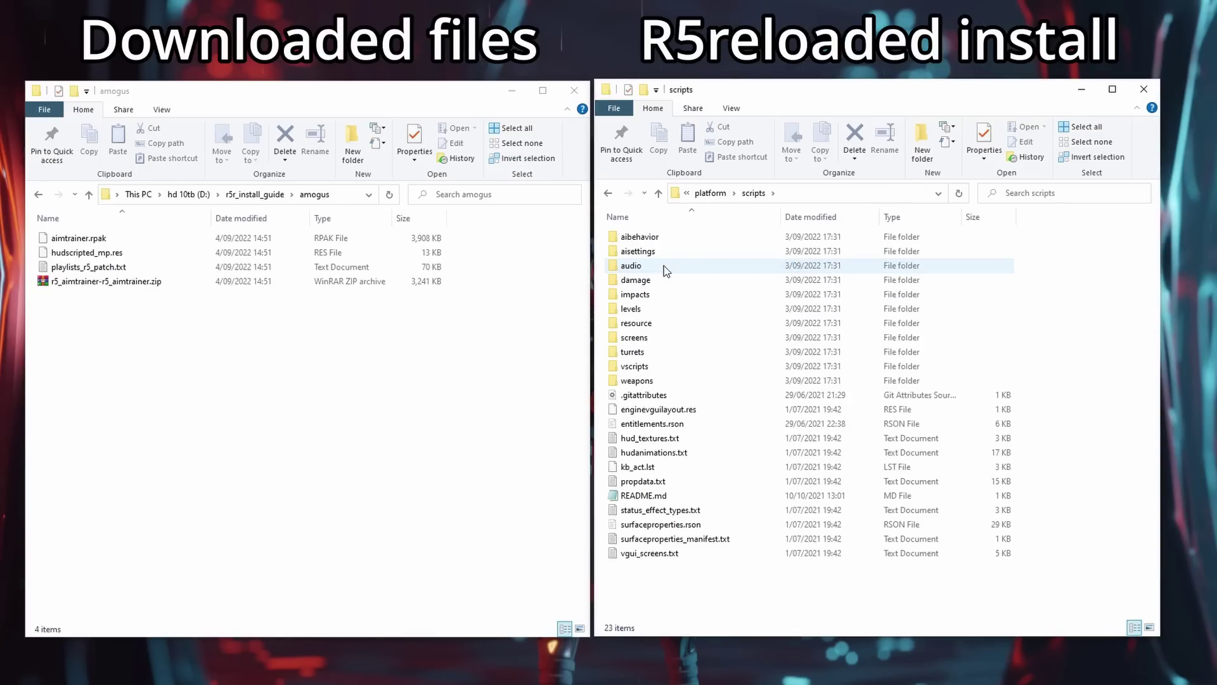
{"action": "left_click_drag", "start_coordinate": [644, 580], "coordinate": [656, 242]}
{"action": "key", "text": "Delete"}
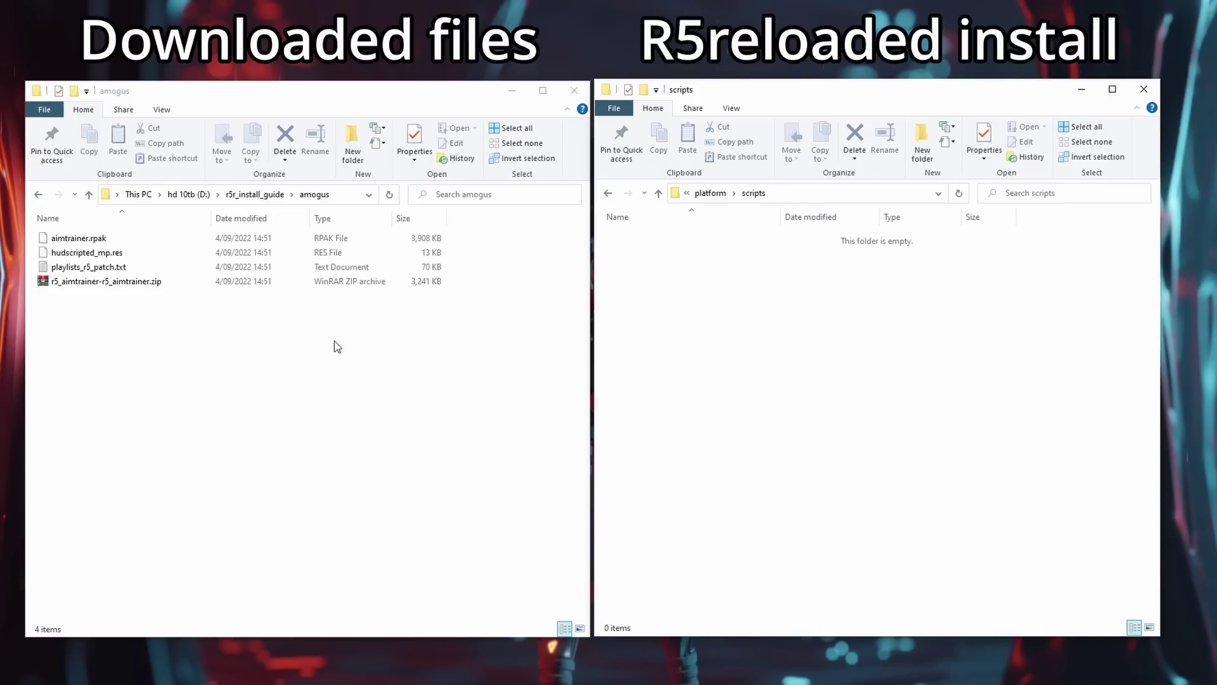
Extract everything inside the r5_aimtrainer-r5_aimtrainer folder of the downloaded ZIP into the empty platform\scripts folder, and close the archive
{"action": "double_click", "coordinate": [121, 282]}
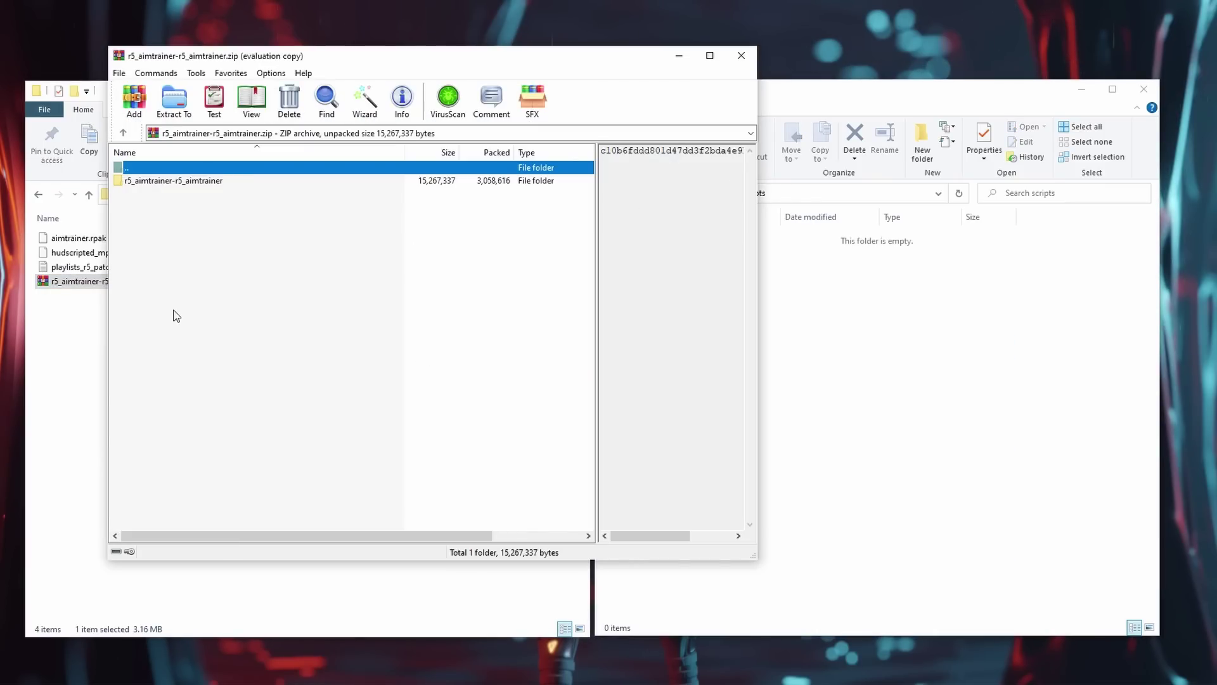
{"action": "double_click", "coordinate": [178, 182]}
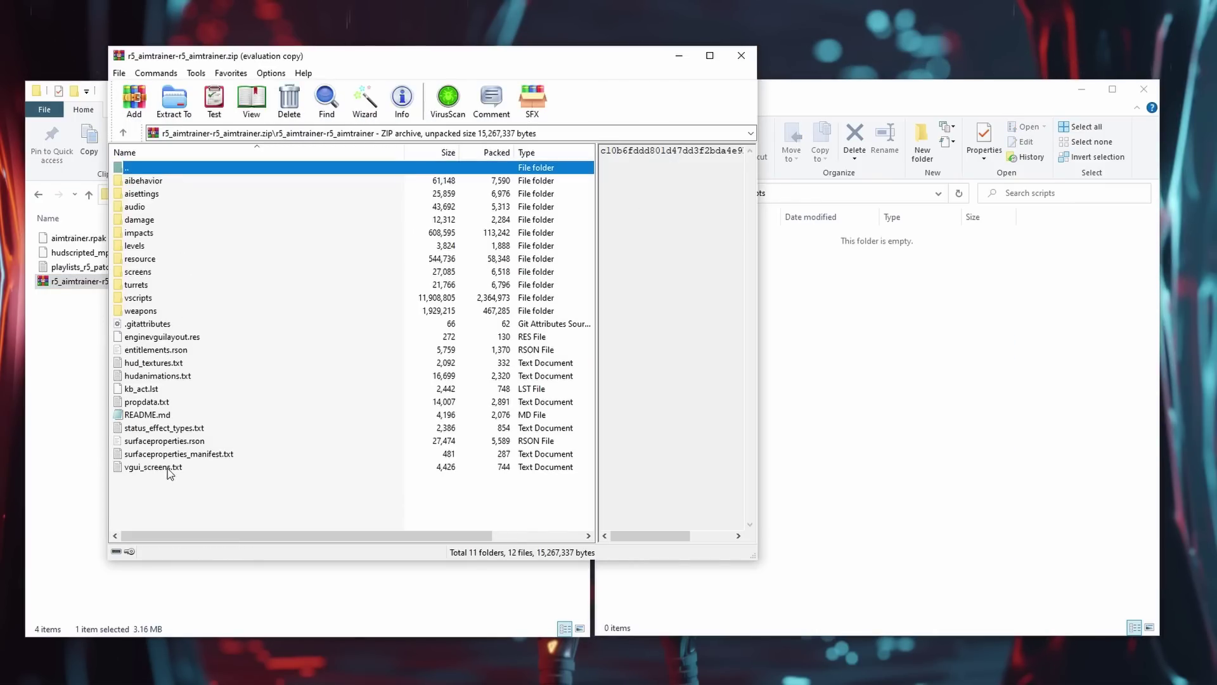
{"action": "left_click_drag", "start_coordinate": [170, 477], "coordinate": [180, 170]}
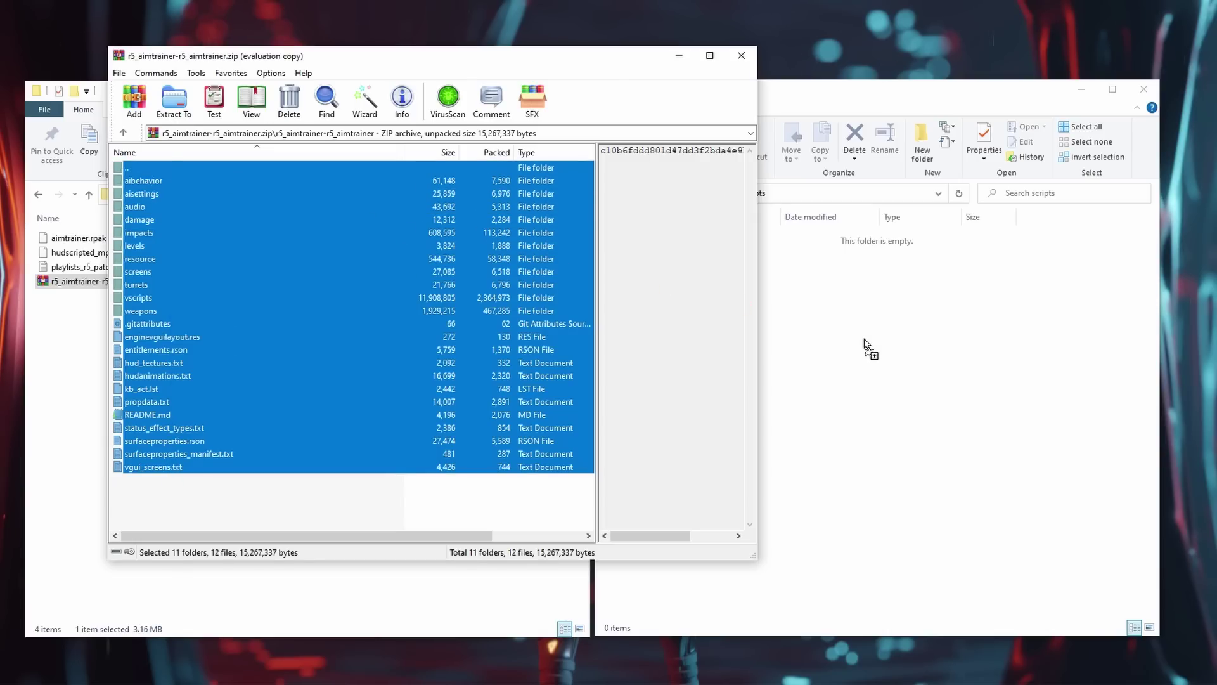
{"action": "left_click_drag", "start_coordinate": [864, 339], "coordinate": [864, 339]}
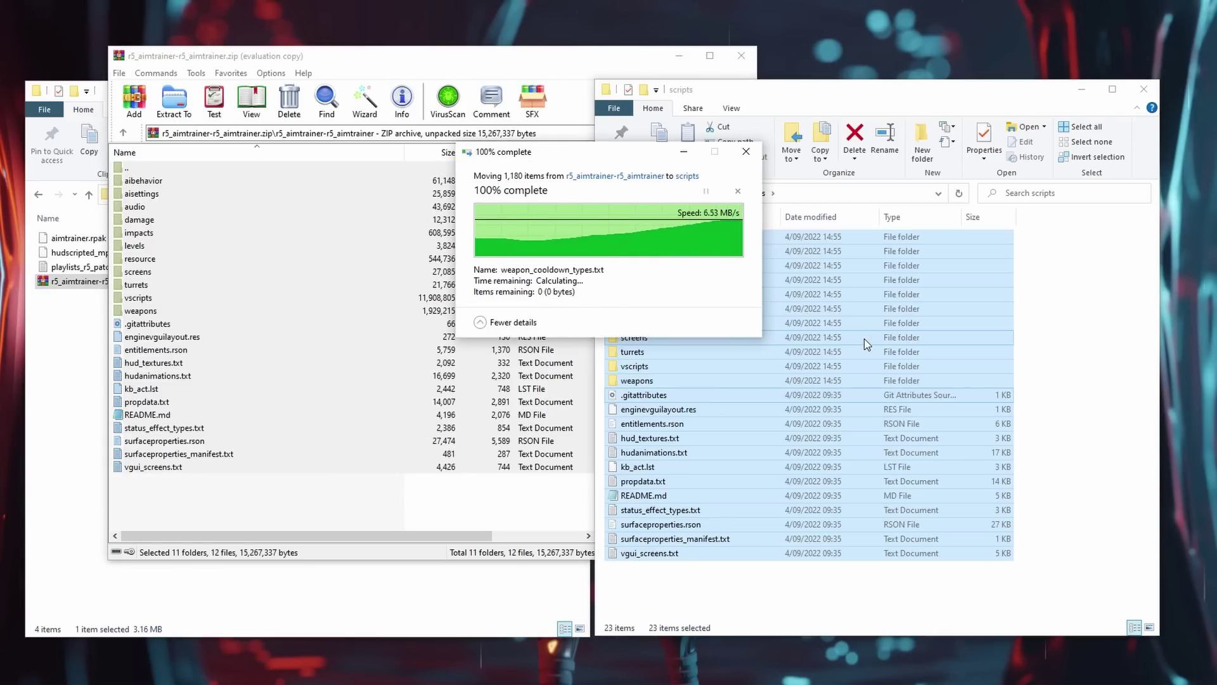
{"action": "left_click", "coordinate": [741, 56]}
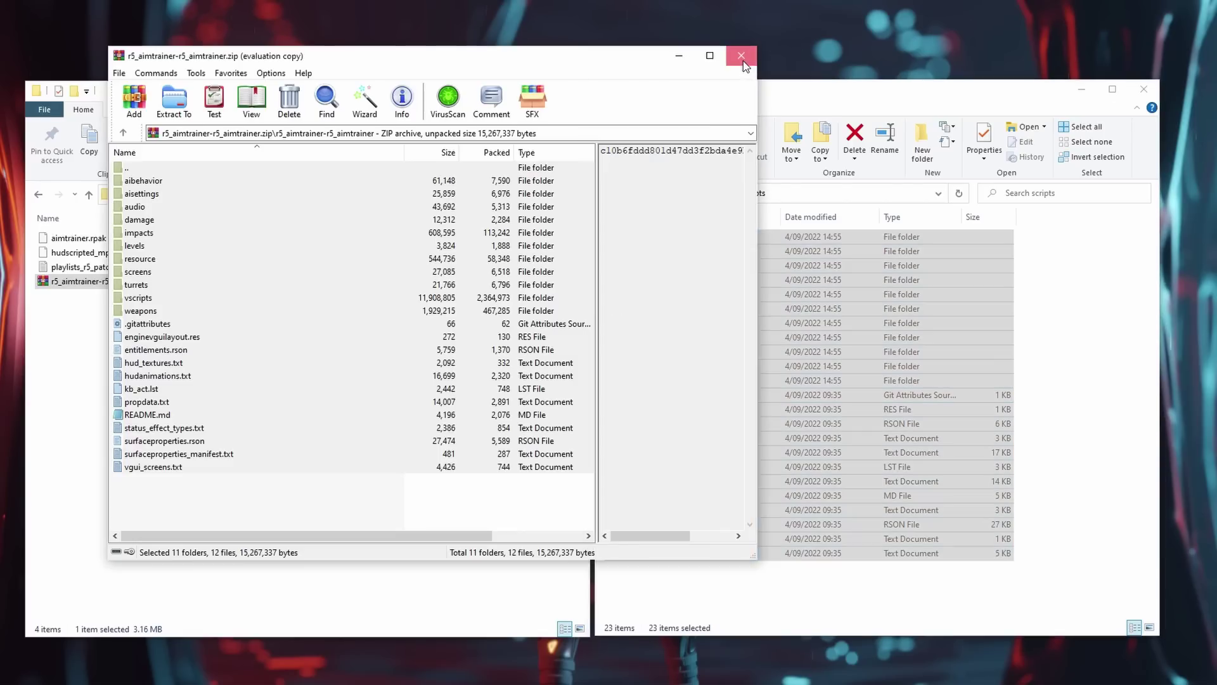
Replace playlists_r5_patch.txt in the game's platform folder with the downloaded aim trainer version
{"action": "left_click", "coordinate": [721, 197]}
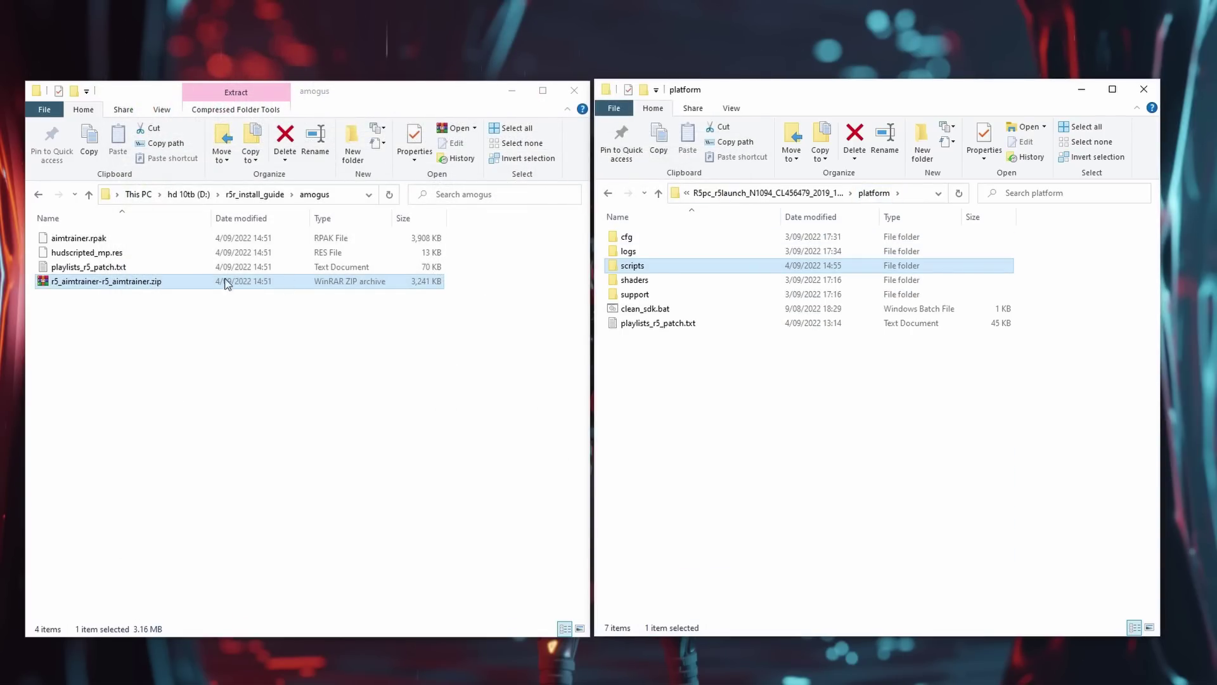
{"action": "left_click_drag", "start_coordinate": [88, 267], "coordinate": [688, 394]}
{"action": "left_click", "coordinate": [599, 239]}
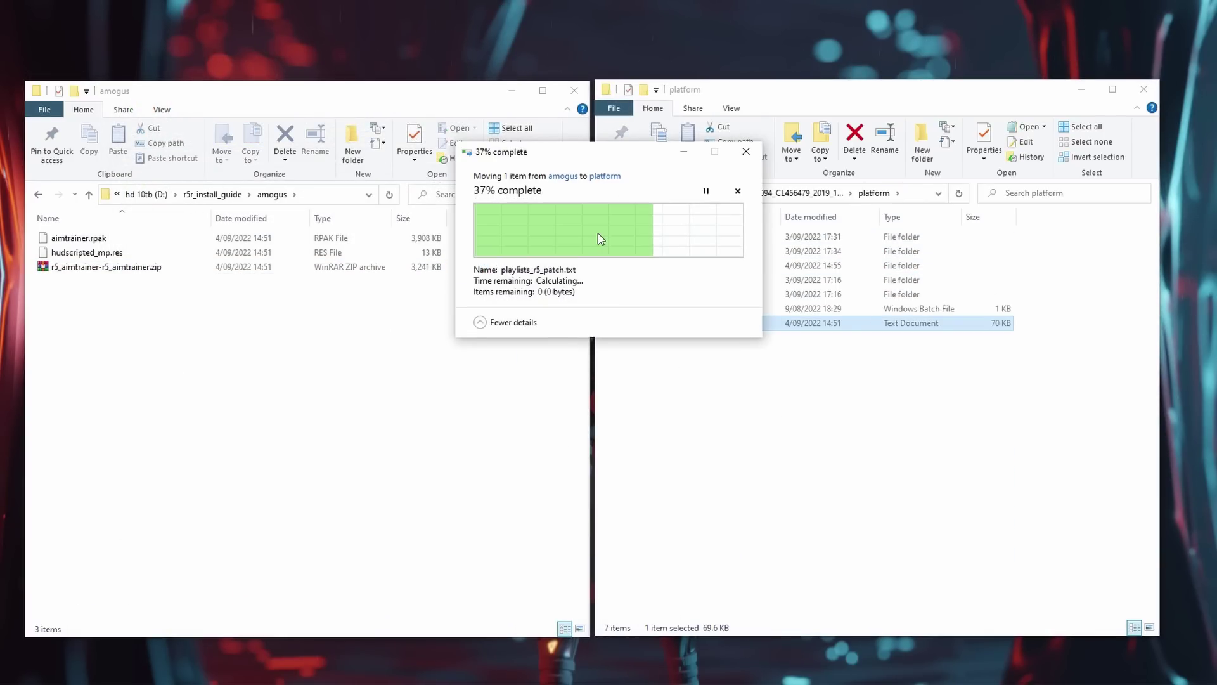
{"action": "left_click", "coordinate": [698, 379]}
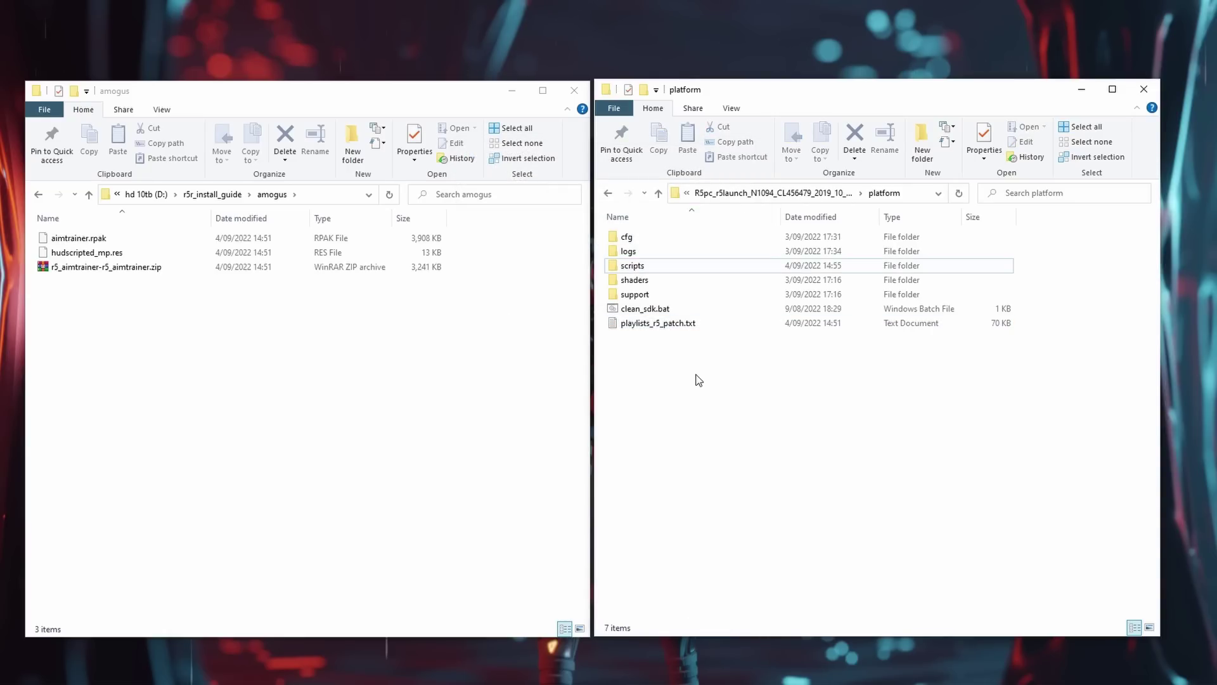
Create a new folder named resource in the platform folder
{"action": "right_click", "coordinate": [698, 379]}
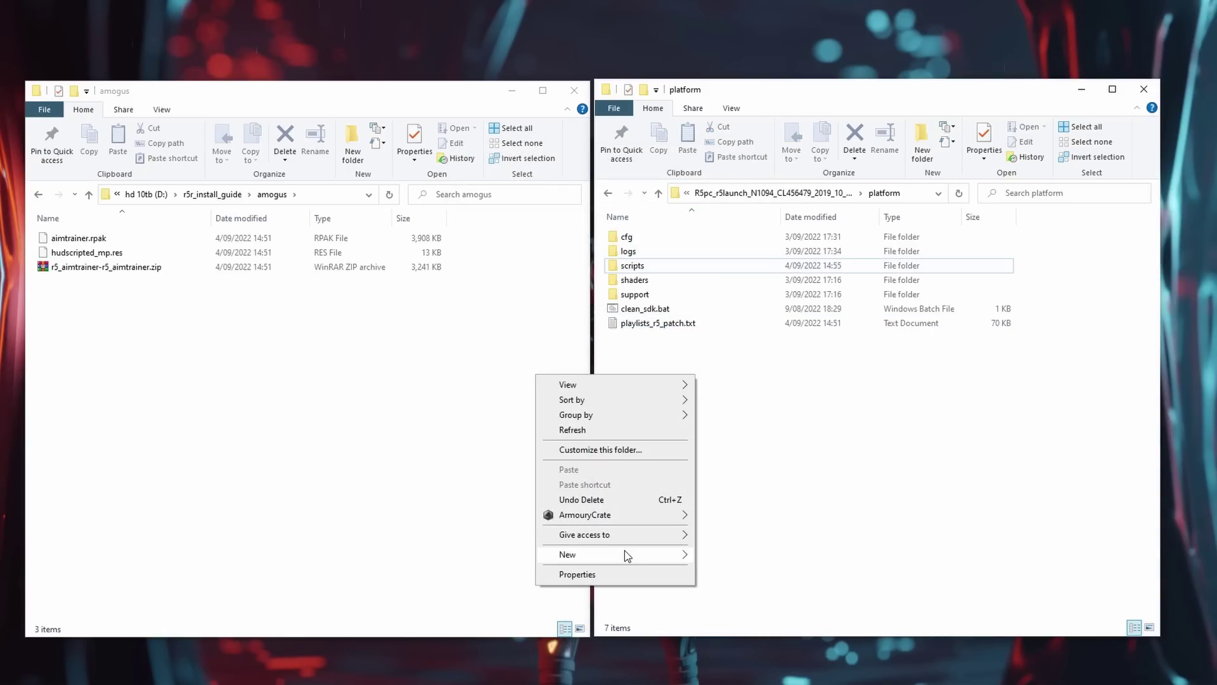
{"action": "mouse_move", "coordinate": [625, 554]}
{"action": "left_click", "coordinate": [741, 371]}
{"action": "type", "text": "reso"}
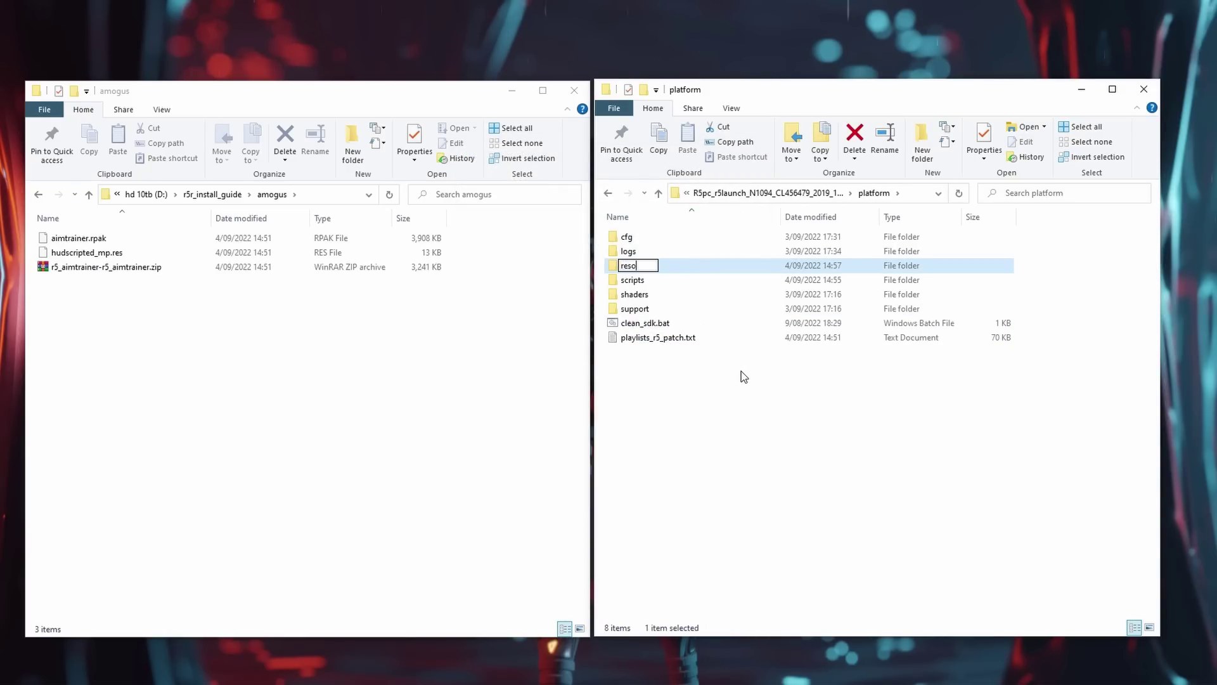
{"action": "type", "text": "urce"}
{"action": "key", "text": "Return"}
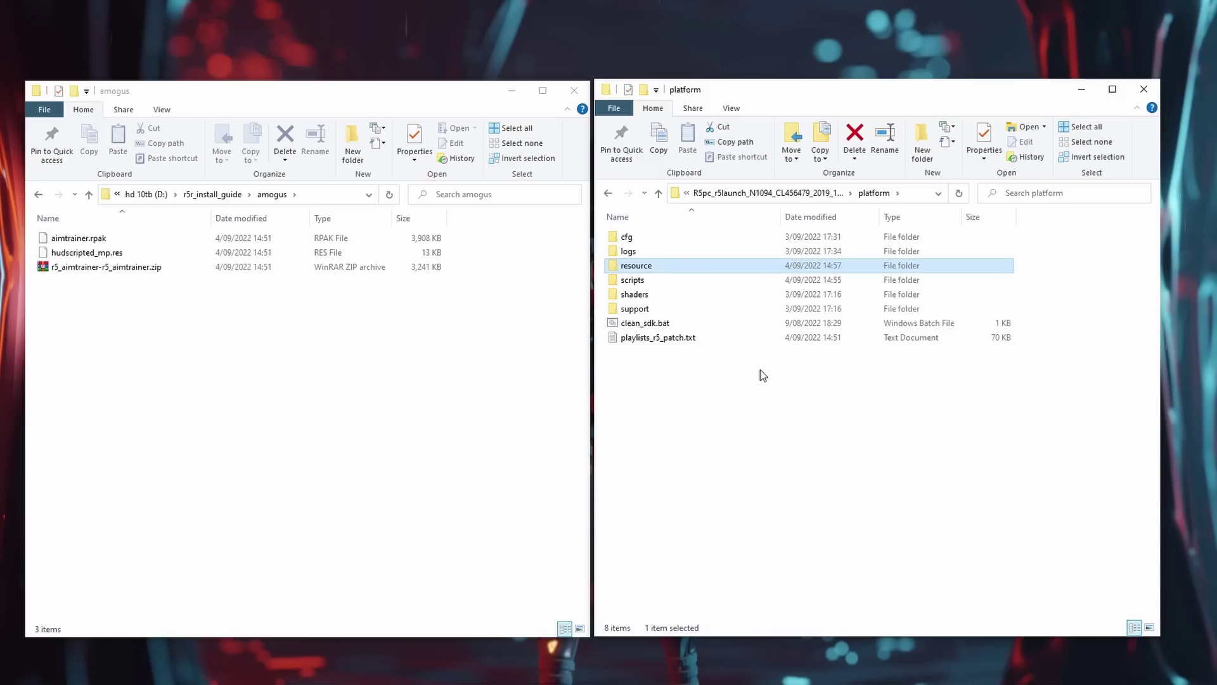
Create a folder named ui inside platform\resource and move the downloaded hudscripted_mp.res into it
{"action": "double_click", "coordinate": [685, 265]}
{"action": "right_click", "coordinate": [687, 265]}
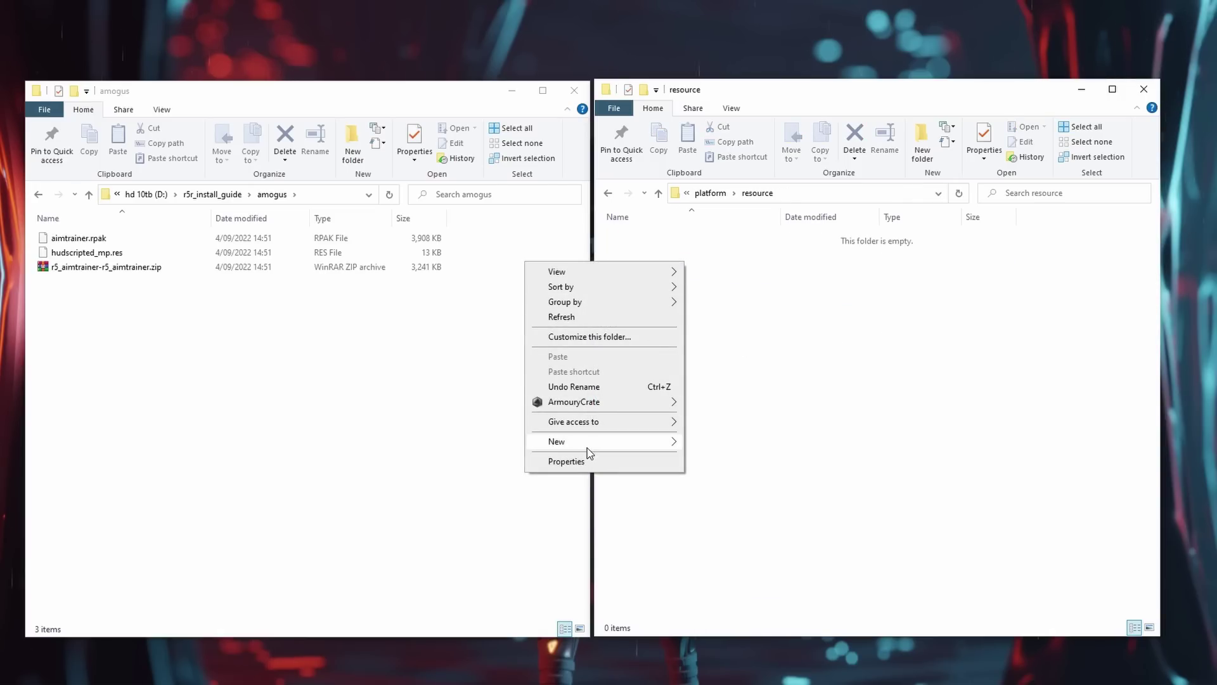
{"action": "mouse_move", "coordinate": [587, 448]}
{"action": "left_click", "coordinate": [716, 442]}
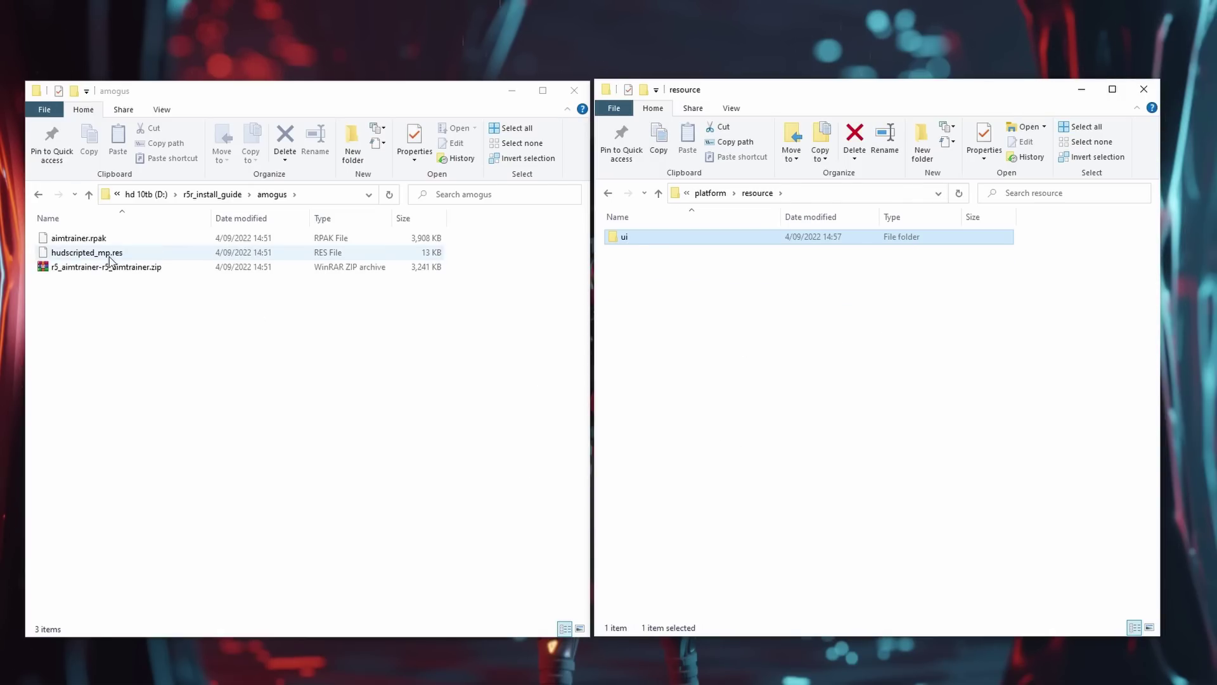
{"action": "left_click_drag", "start_coordinate": [73, 257], "coordinate": [673, 239]}
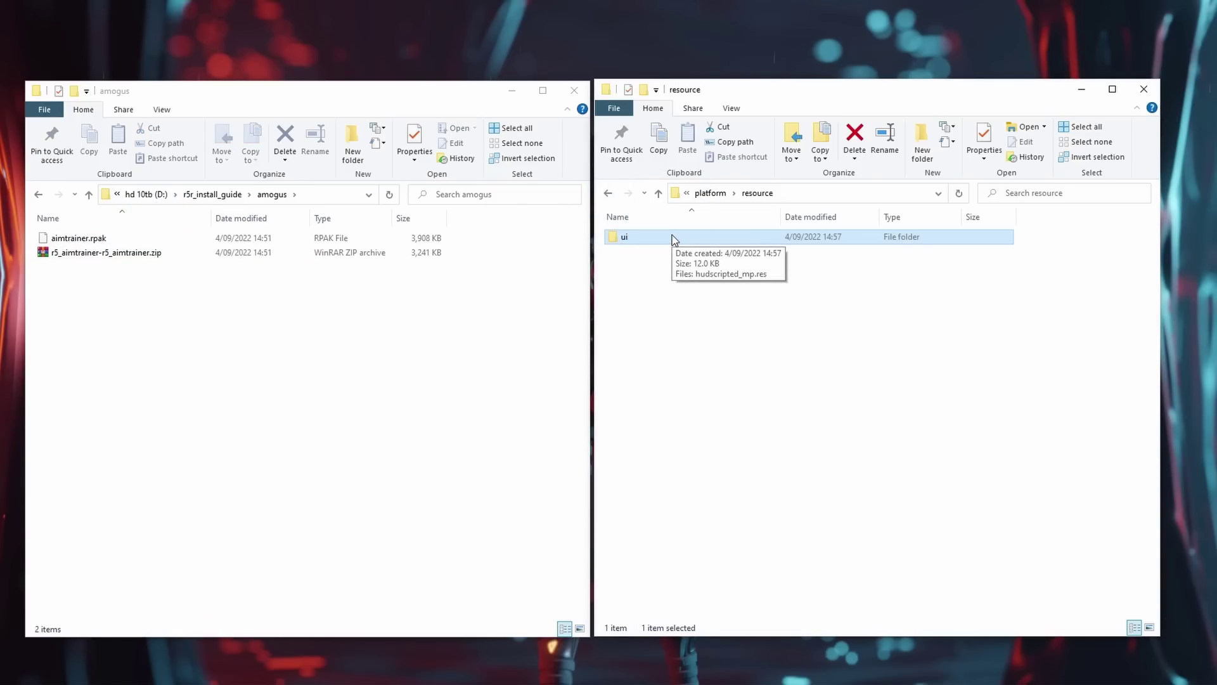
{"action": "left_click", "coordinate": [656, 328]}
Move the downloaded aimtrainer.rpak into the paks\Win64 folder of the R5Reloaded install
{"action": "left_click", "coordinate": [658, 194]}
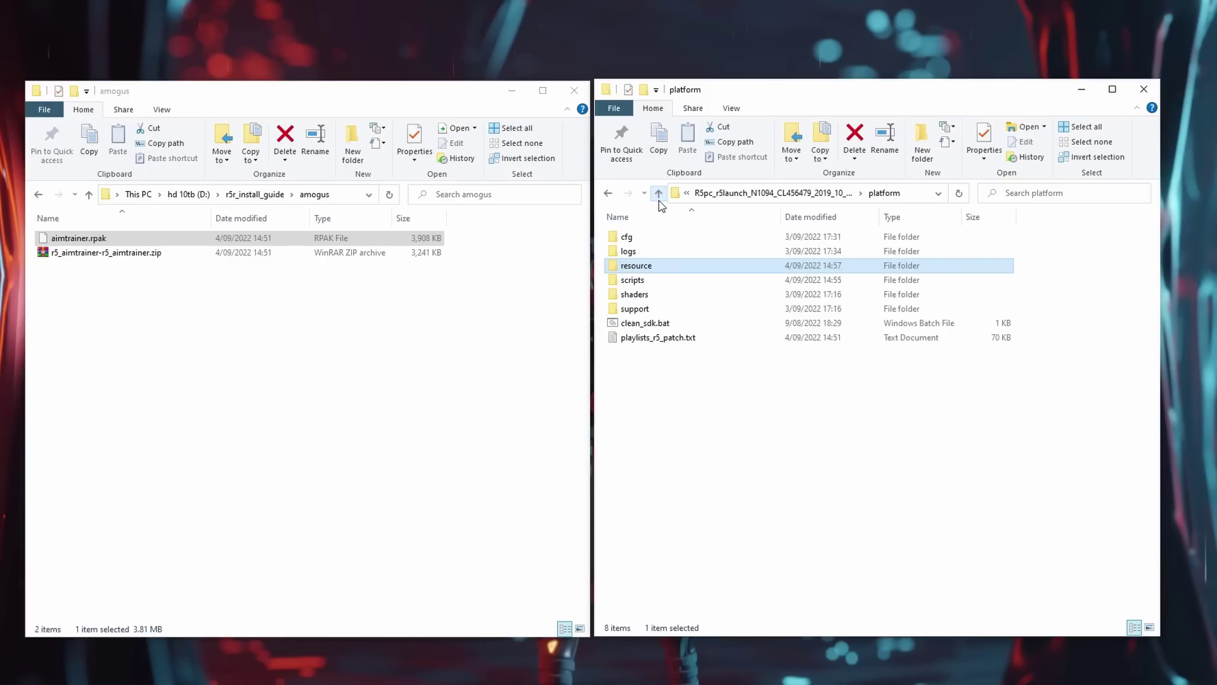
{"action": "left_click", "coordinate": [658, 193]}
{"action": "double_click", "coordinate": [630, 341]}
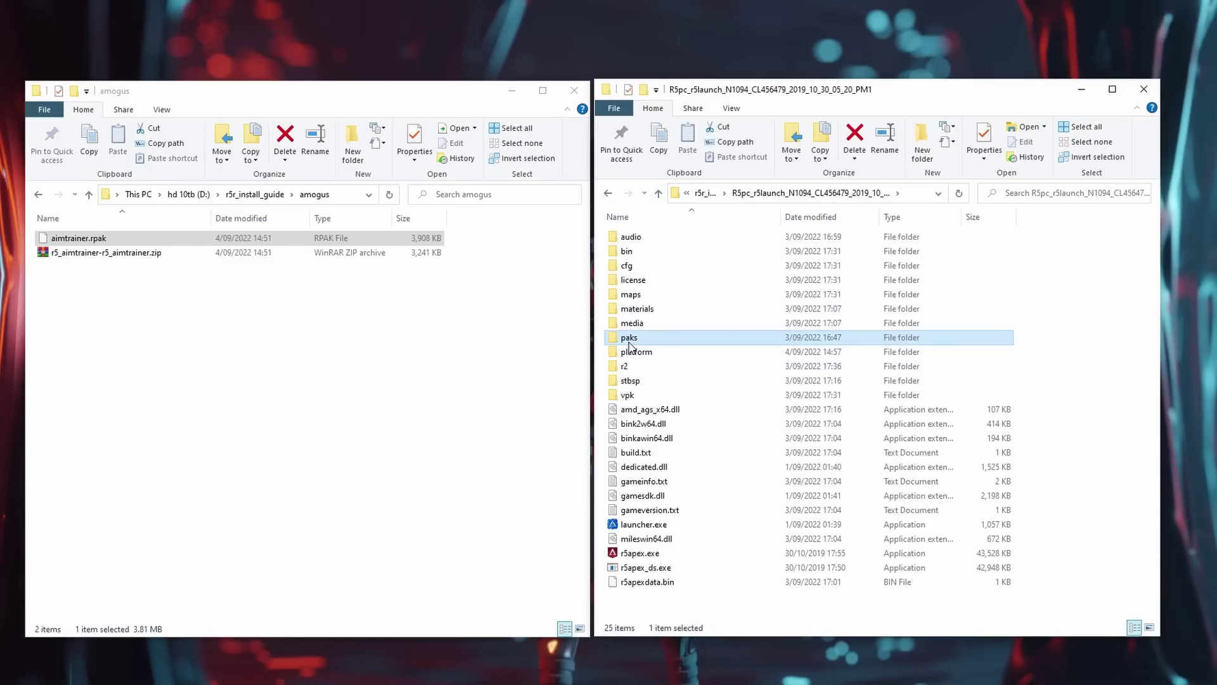
{"action": "double_click", "coordinate": [647, 239]}
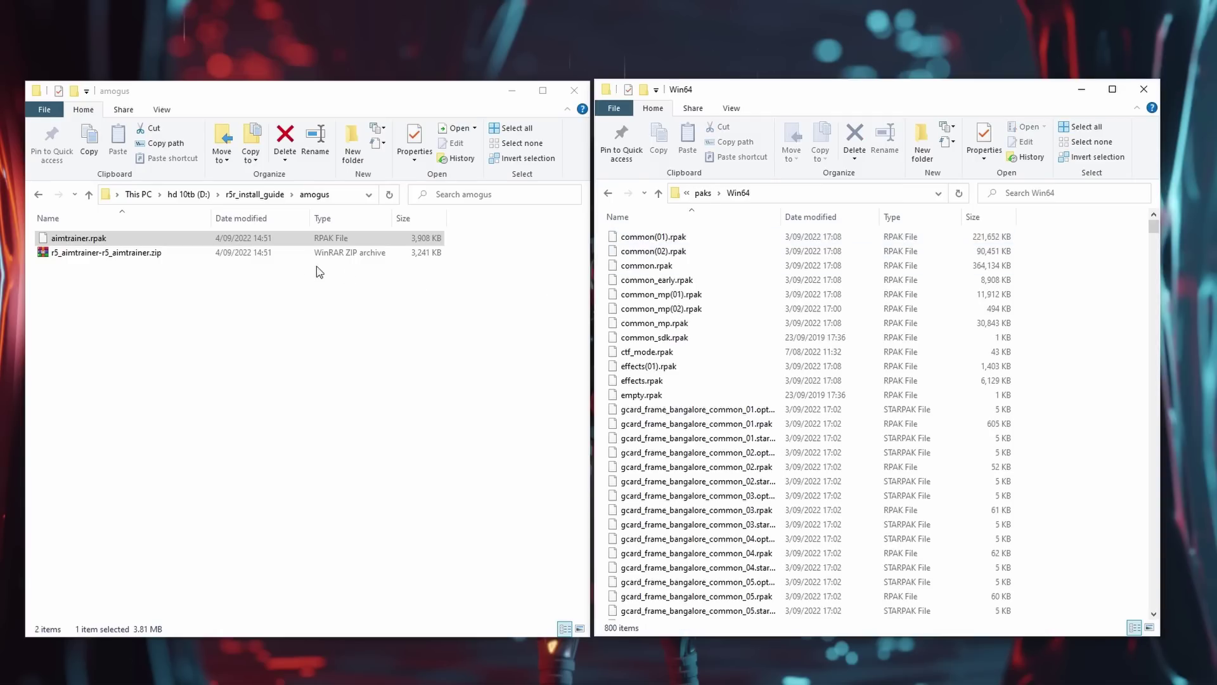
{"action": "left_click_drag", "start_coordinate": [237, 241], "coordinate": [1052, 288]}
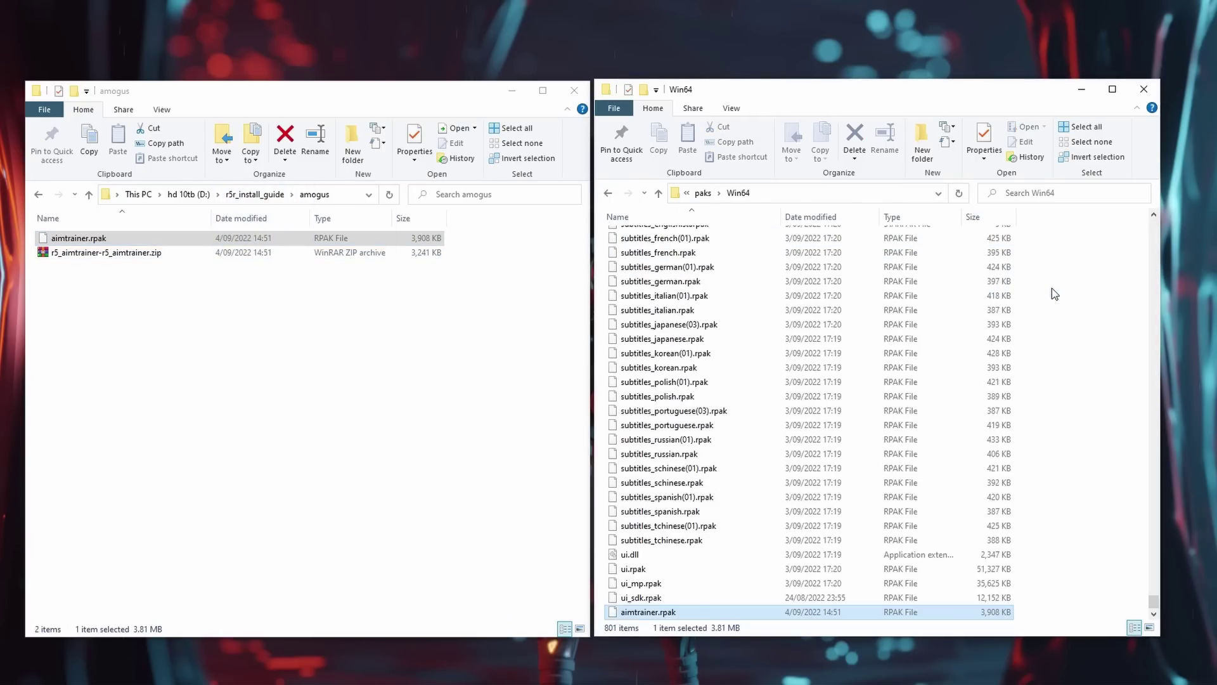
Return to the game's root folder and launch r5apex.exe
{"action": "left_click", "coordinate": [660, 193]}
{"action": "left_click", "coordinate": [660, 192]}
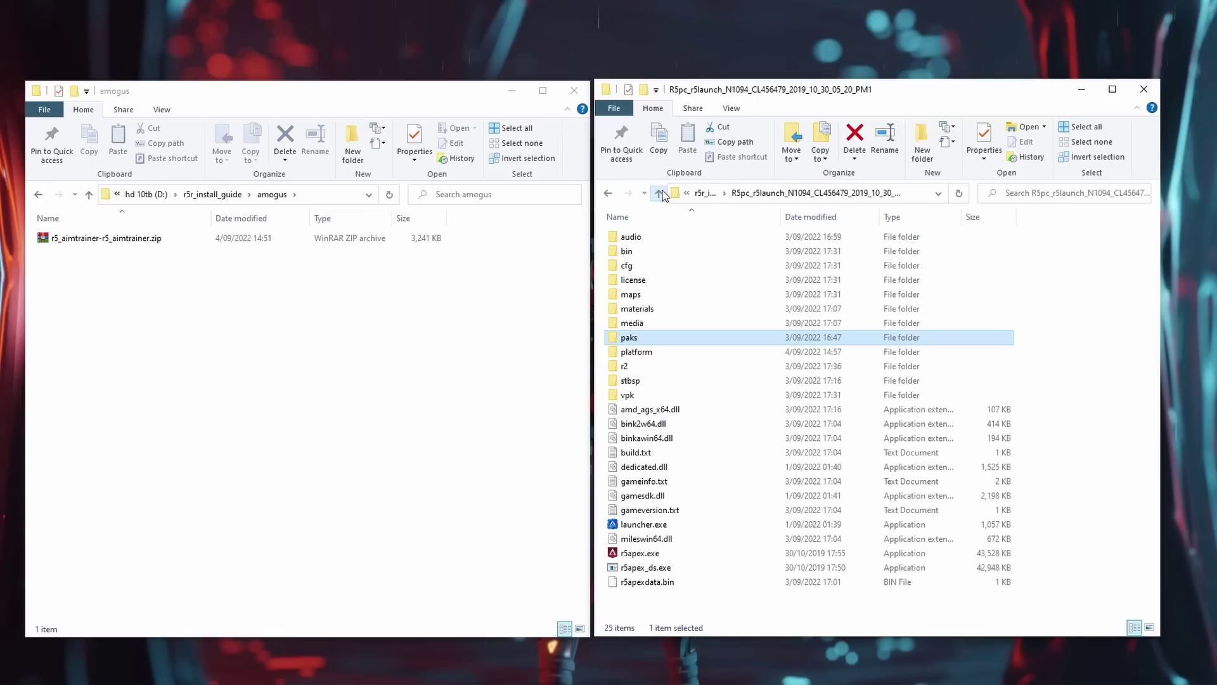
{"action": "double_click", "coordinate": [639, 553]}
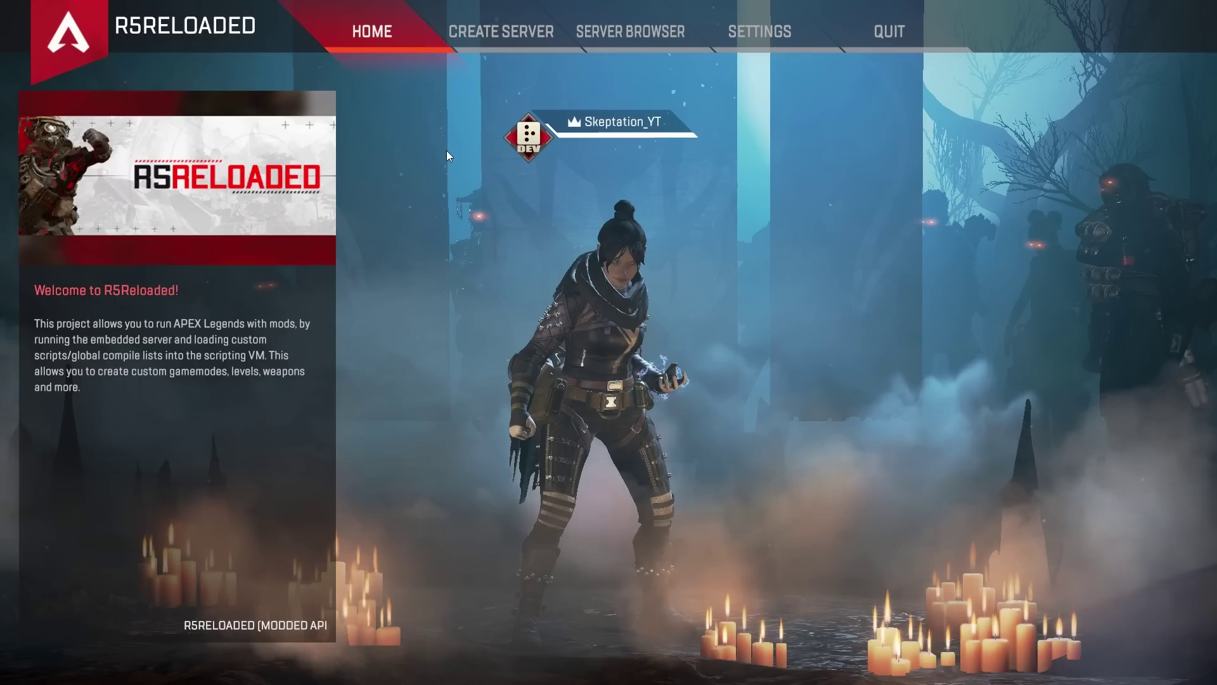
Create a server with the Flowstate Aim Trainer playlist, choose a map for it, and start the game
{"action": "left_click", "coordinate": [485, 32]}
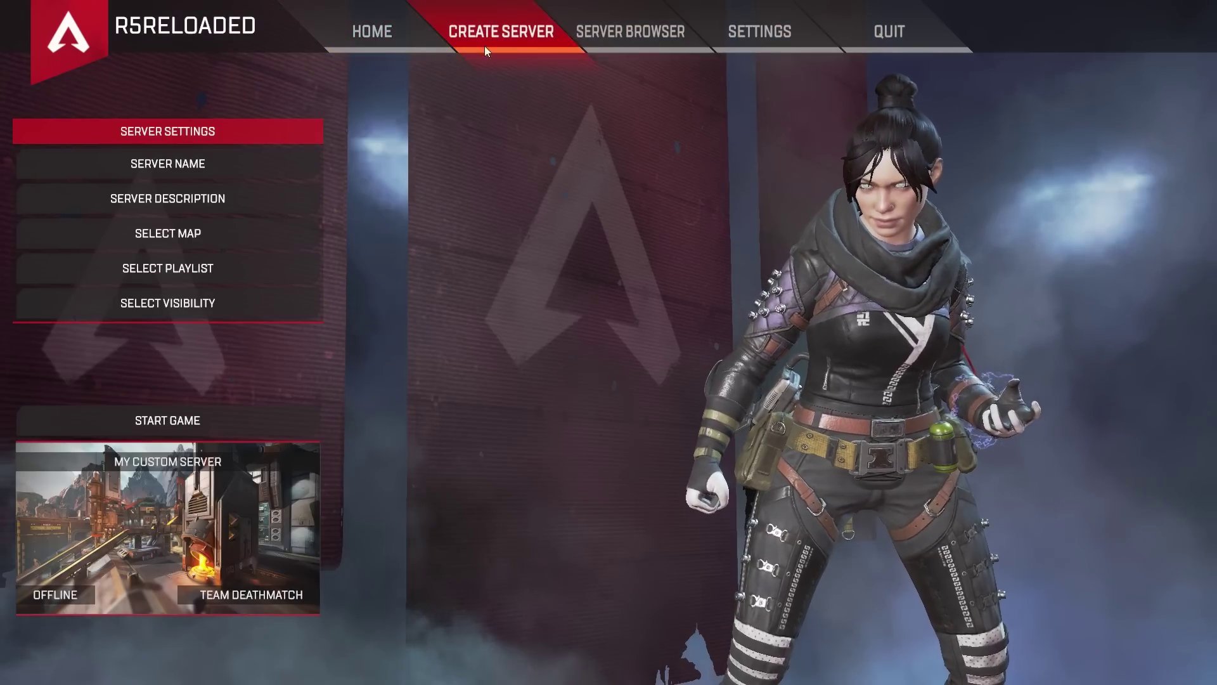
{"action": "left_click", "coordinate": [293, 263]}
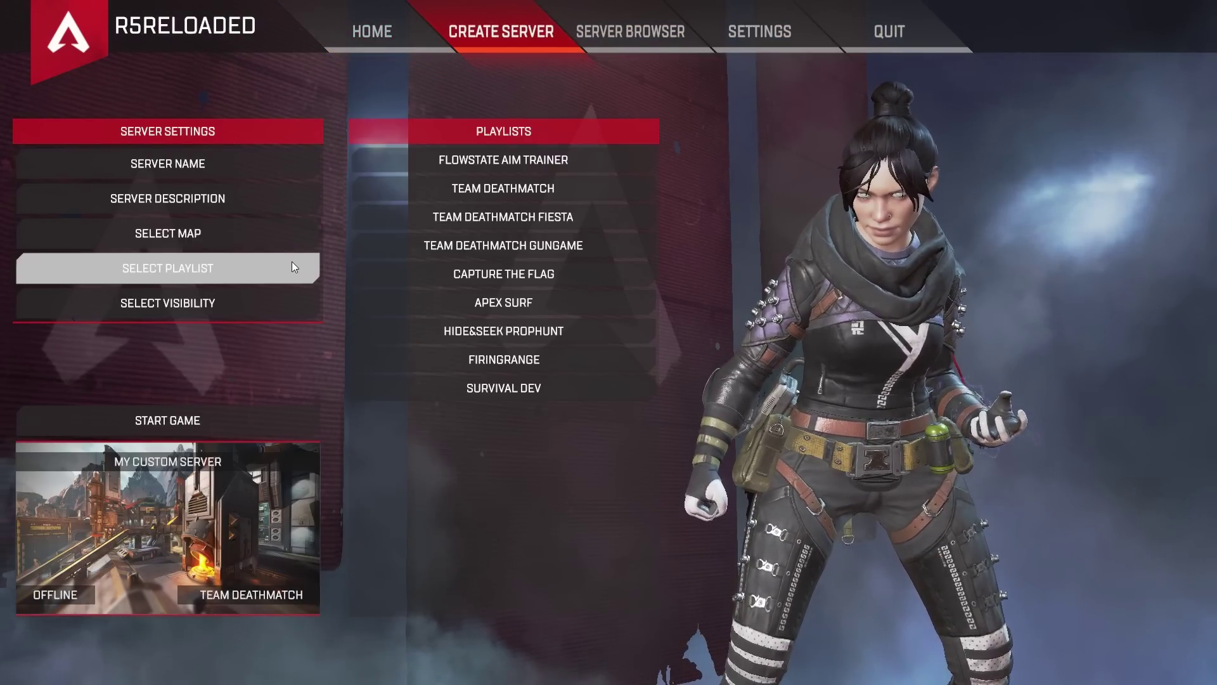
{"action": "left_click", "coordinate": [459, 165]}
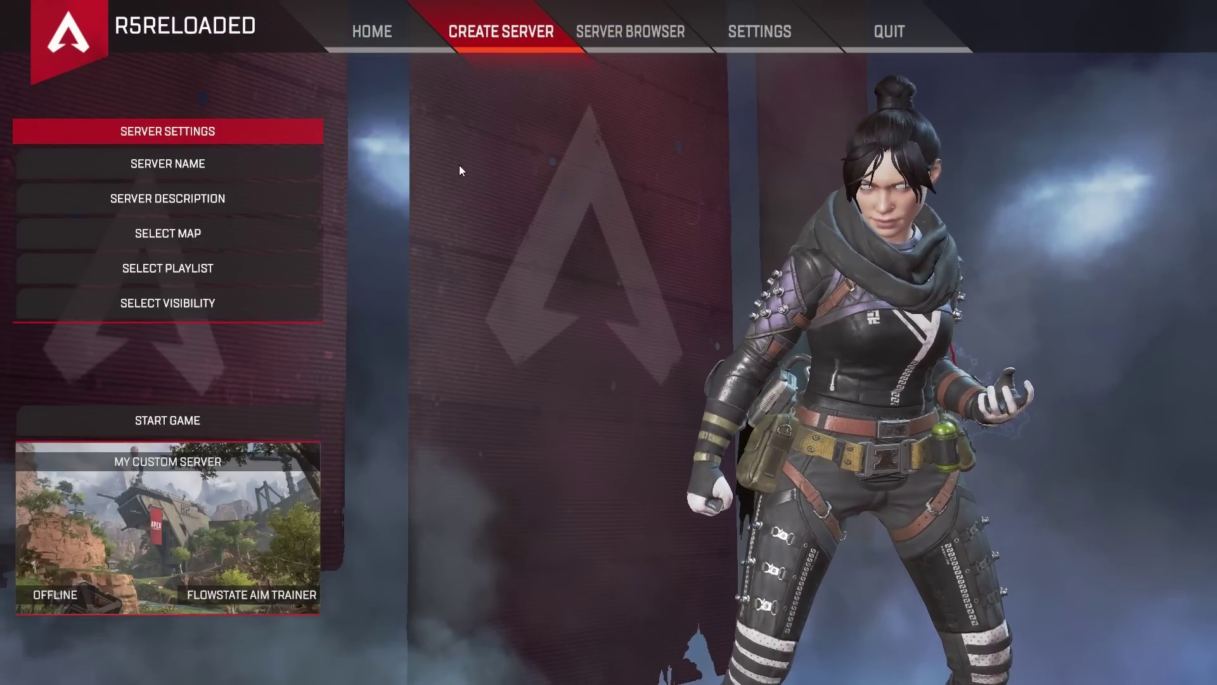
{"action": "left_click", "coordinate": [287, 239]}
{"action": "left_click", "coordinate": [411, 222]}
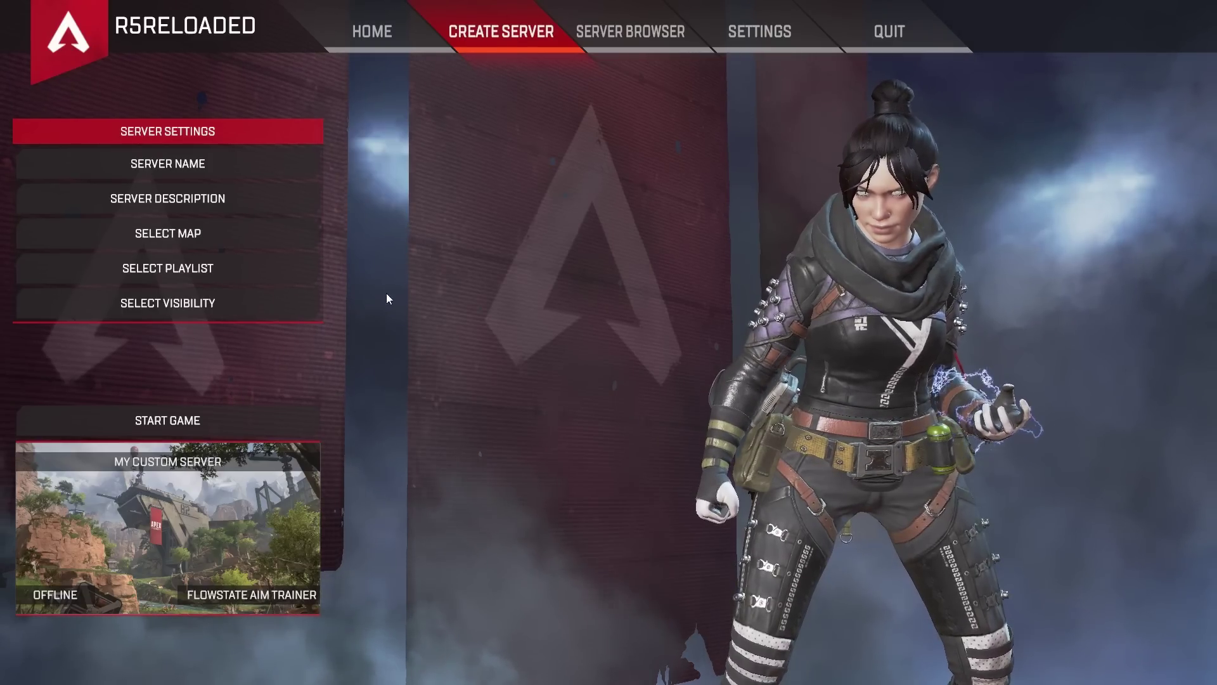
{"action": "left_click", "coordinate": [257, 413]}
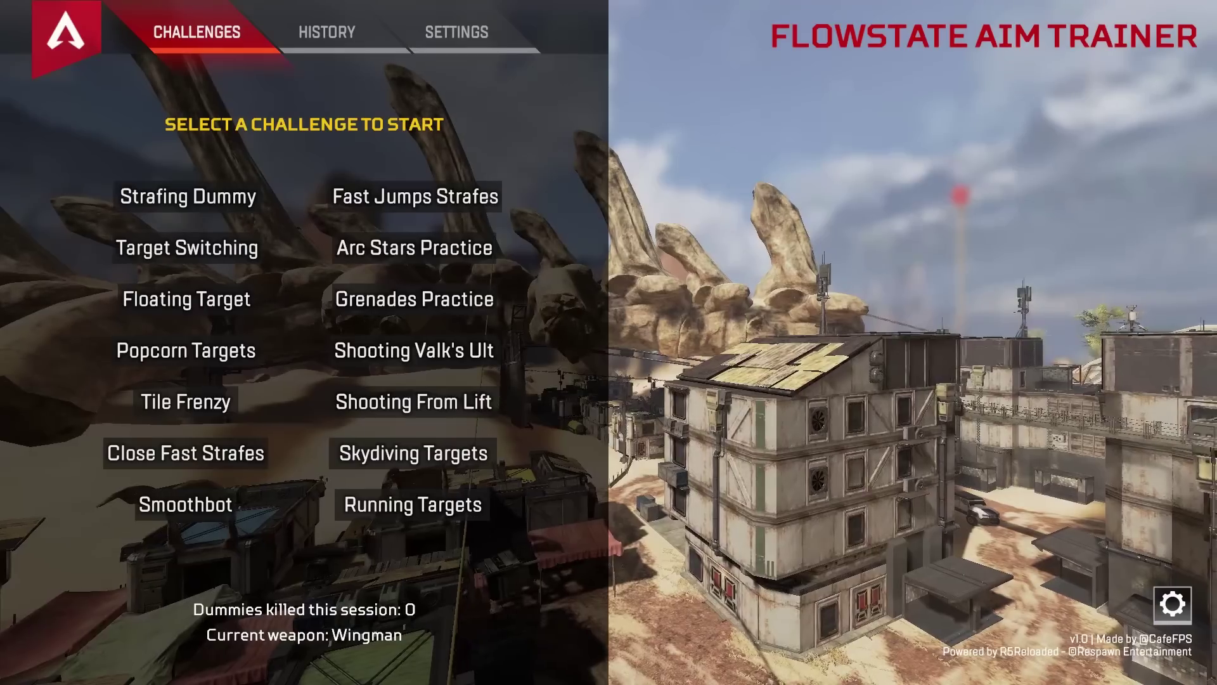